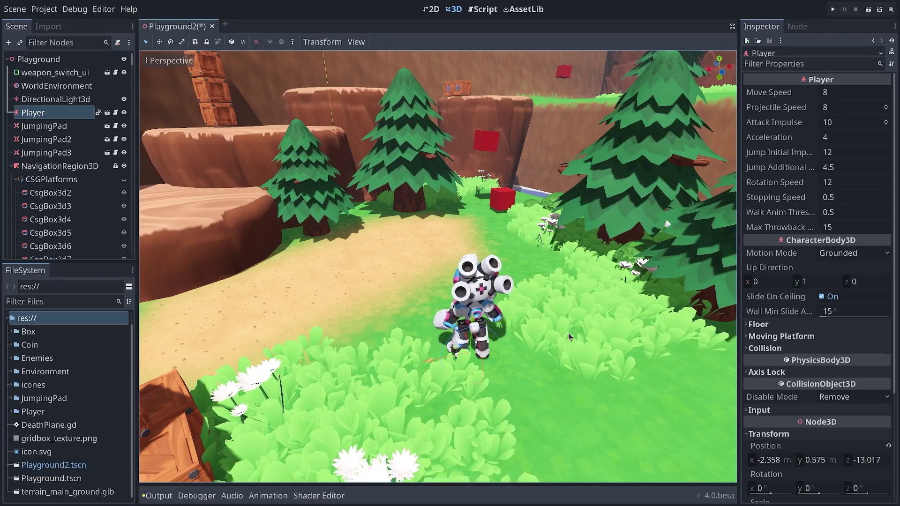
# Disable the DirectionalLight3d's shadow and enable it again to compare the scene's lighting.
pyautogui.click(68, 99)
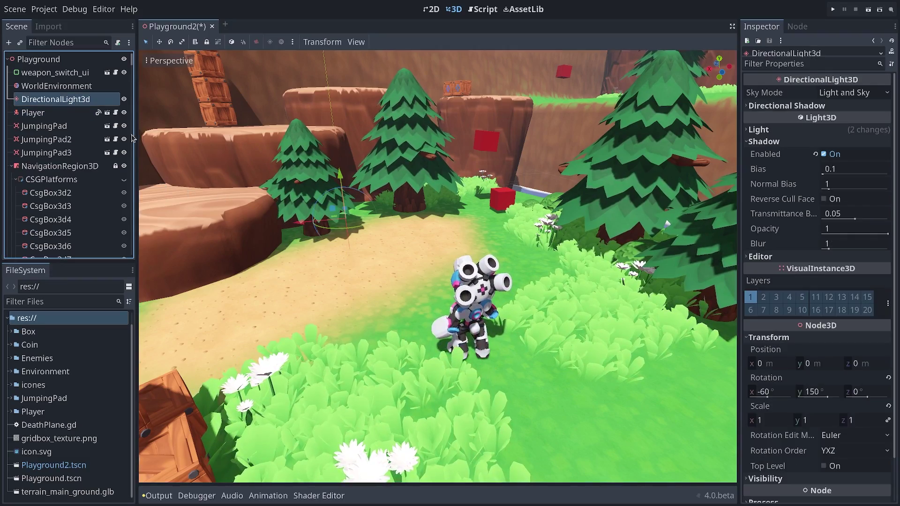
pyautogui.click(836, 155)
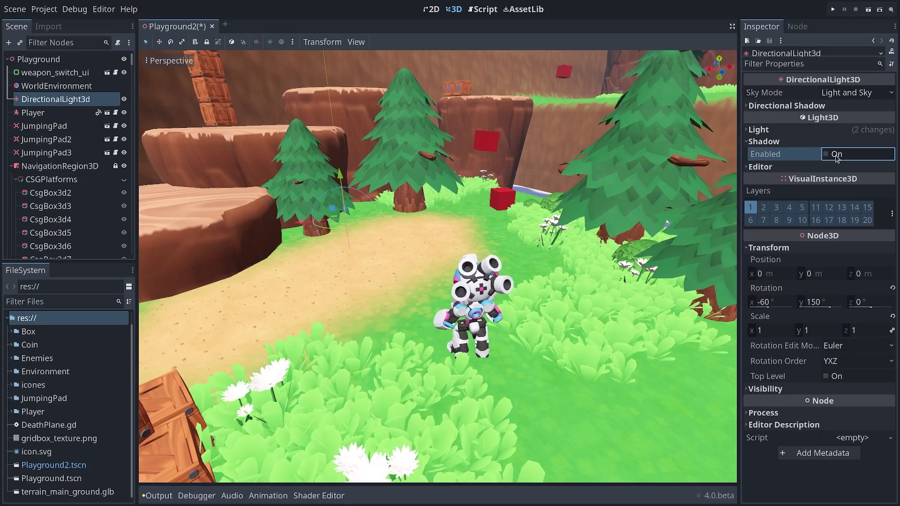
pyautogui.click(837, 155)
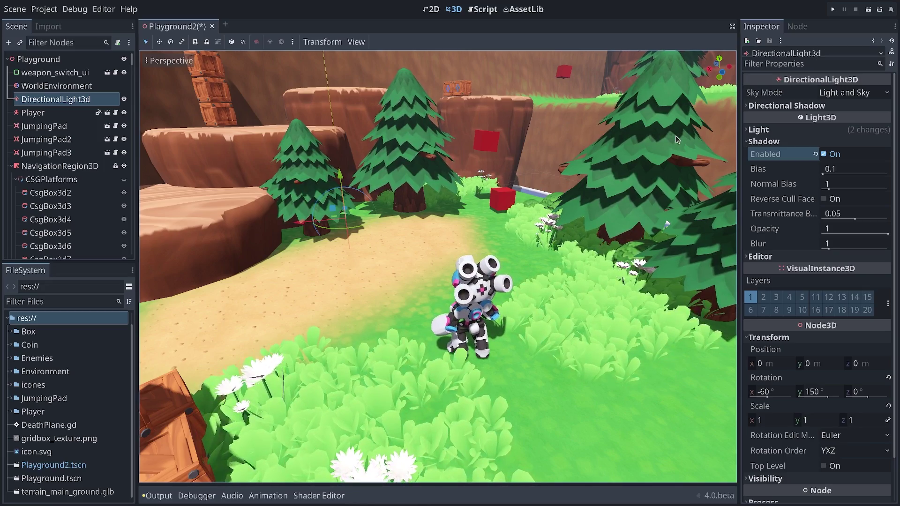
# Look at the SDFGI settings of the WorldEnvironment node's environment.
pyautogui.click(72, 87)
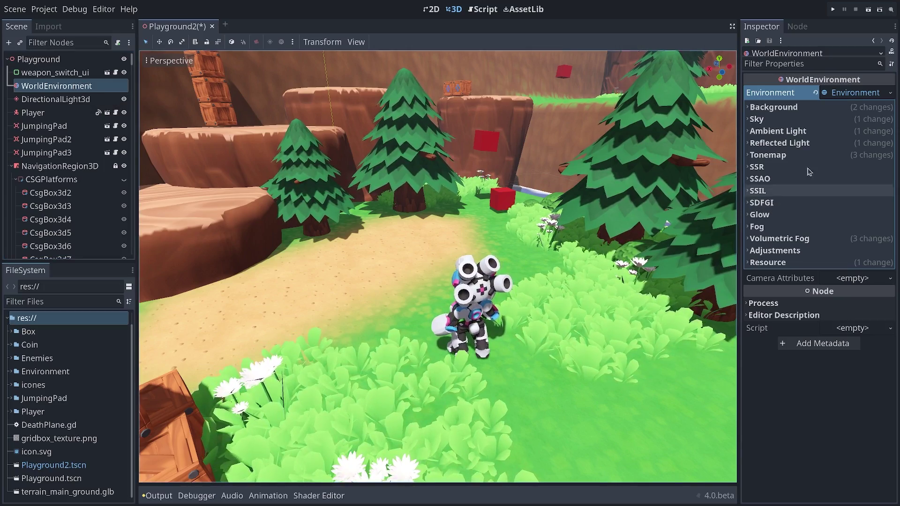
pyautogui.click(785, 203)
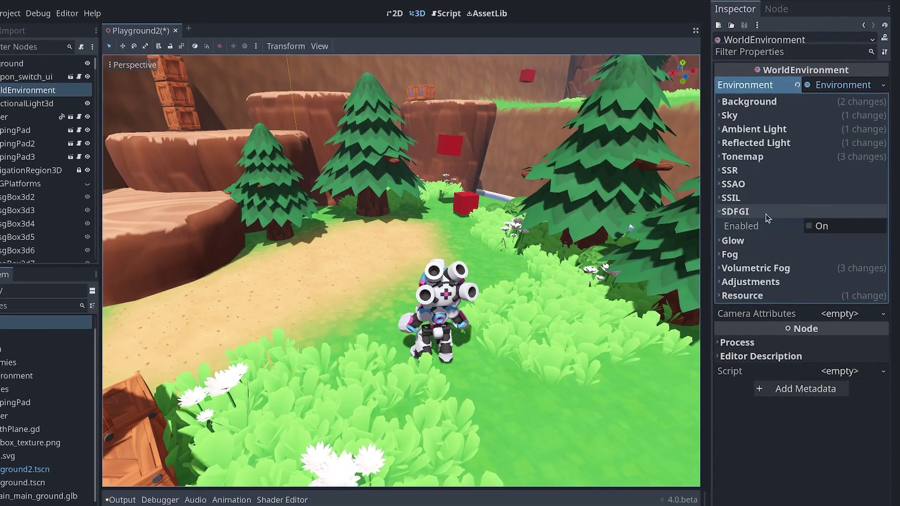
pyautogui.click(844, 208)
# Disable the environment's volumetric fog and enable it again to compare the scene with and without it.
pyautogui.scroll(-5, 544, 219)
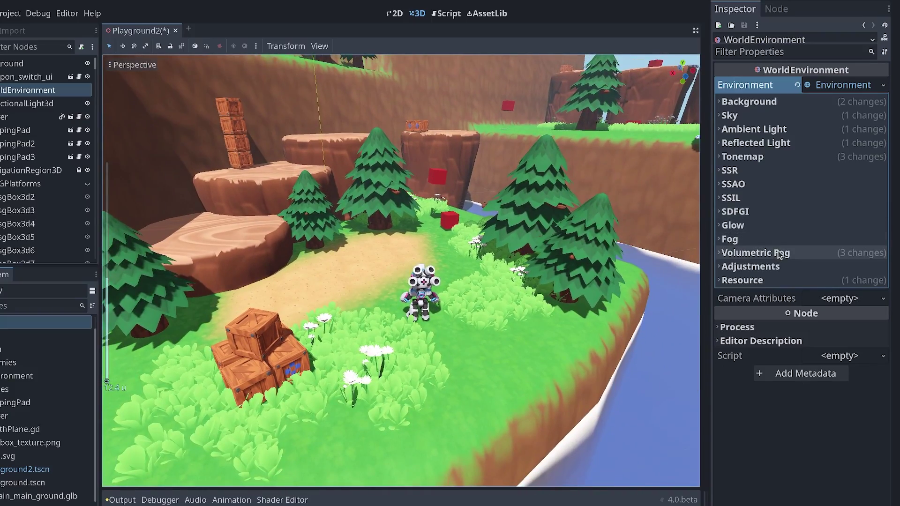
pyautogui.click(779, 254)
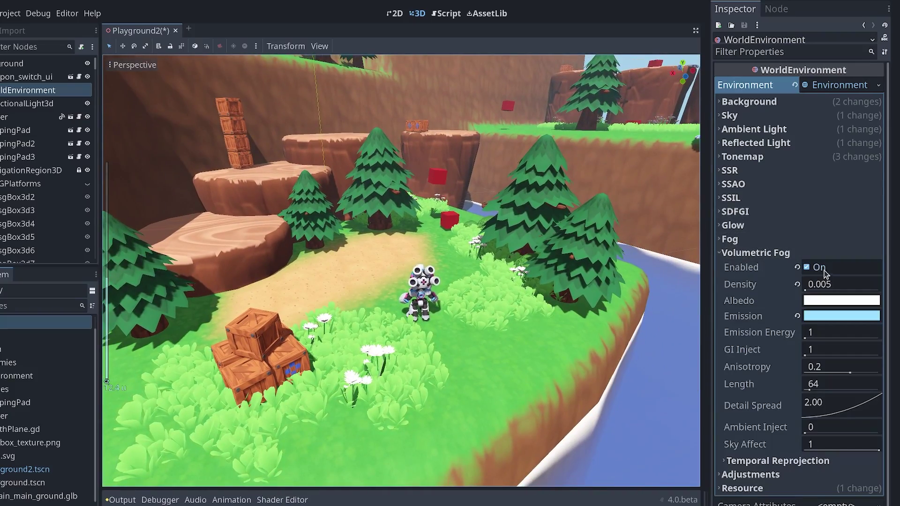
pyautogui.click(821, 268)
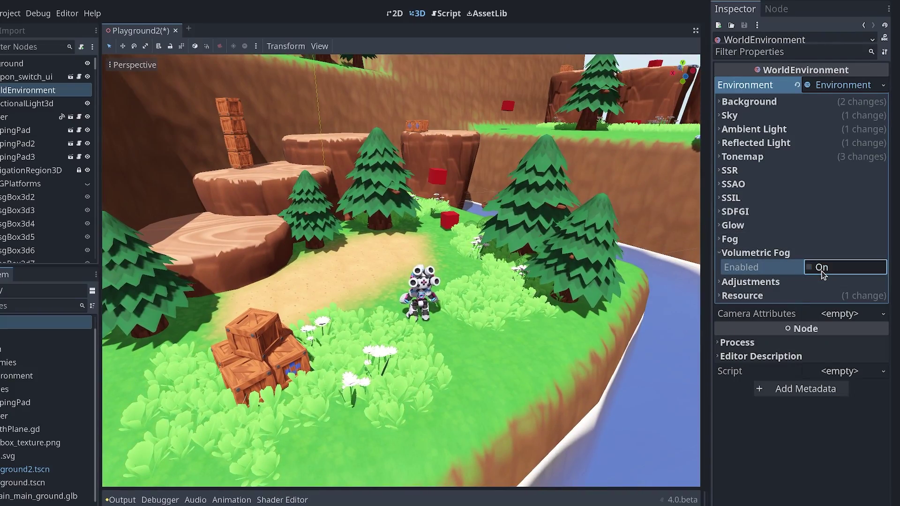
pyautogui.click(818, 270)
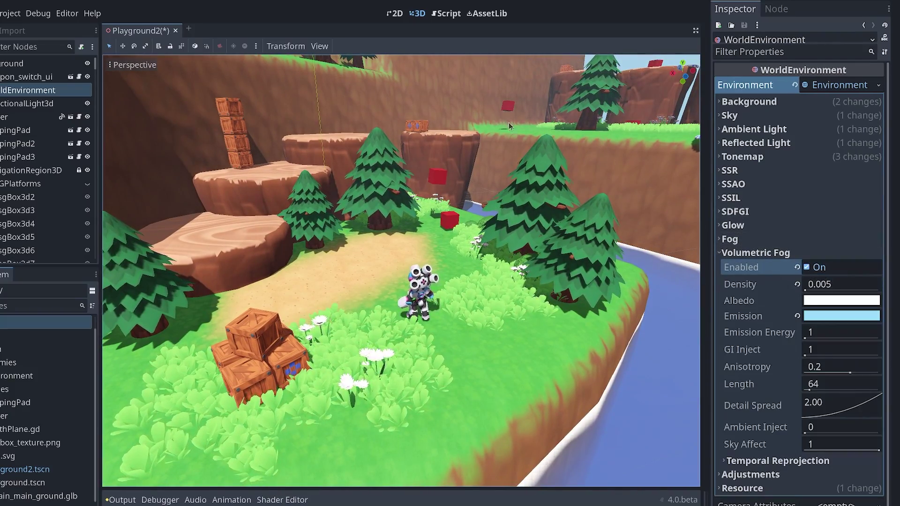
pyautogui.scroll(5, 439, 193)
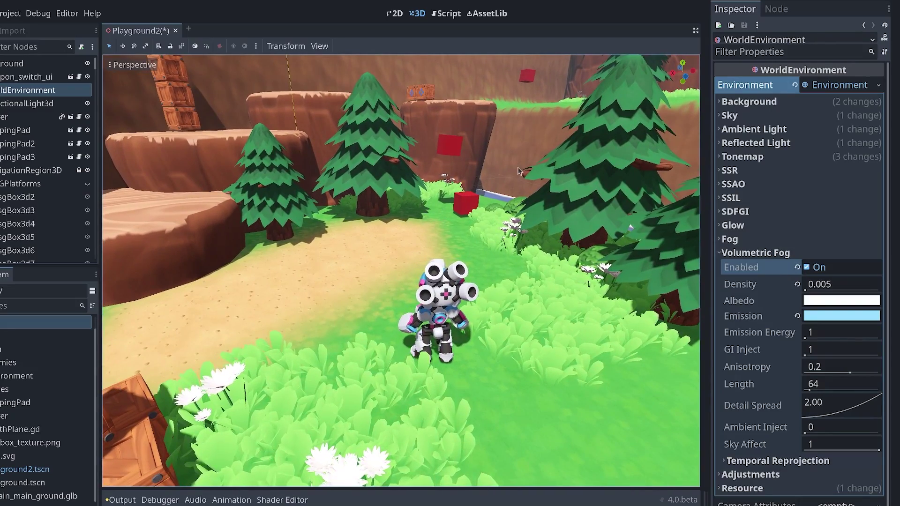
pyautogui.click(744, 254)
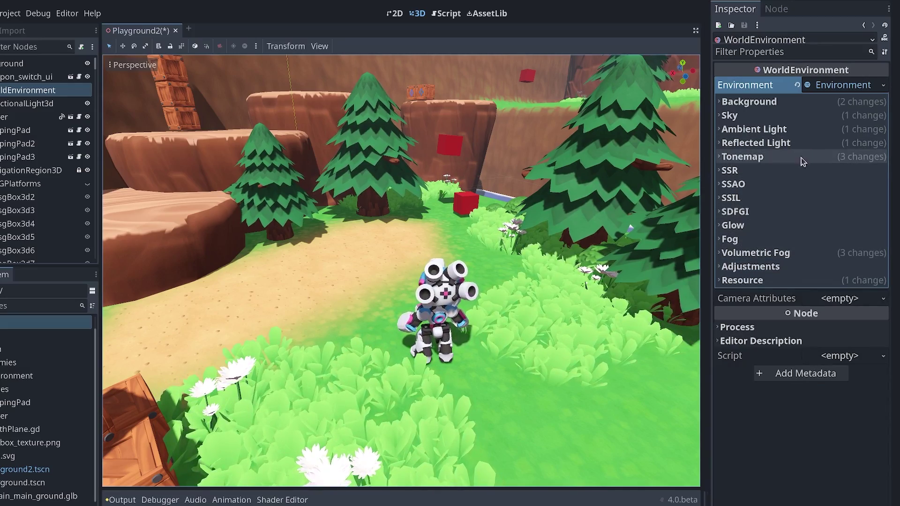
# Enable SDFGI in the WorldEnvironment's environment.
pyautogui.click(805, 215)
pyautogui.moveTo(435, 259); pyautogui.dragTo(409, 256, button='middle')
pyautogui.click(820, 228)
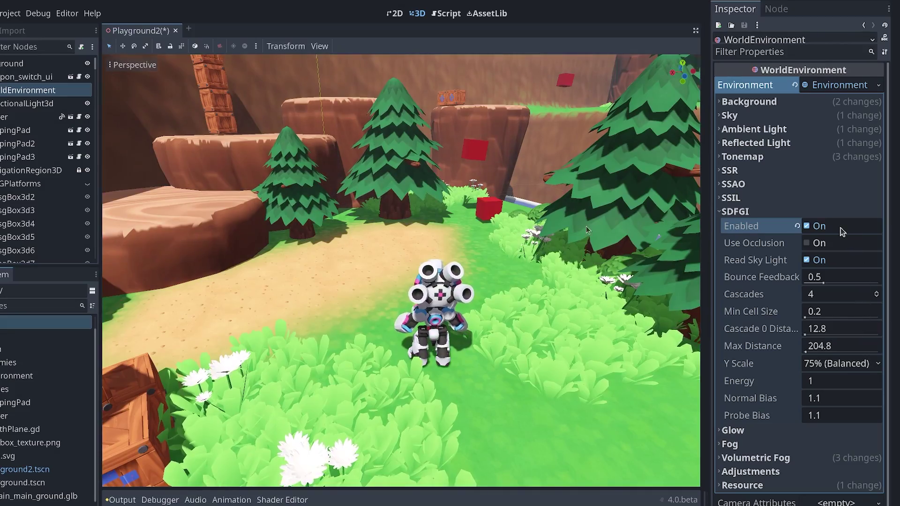
# Switch SDFGI off and on repeatedly to compare the lighting across the scene, leaving it enabled.
pyautogui.click(843, 231)
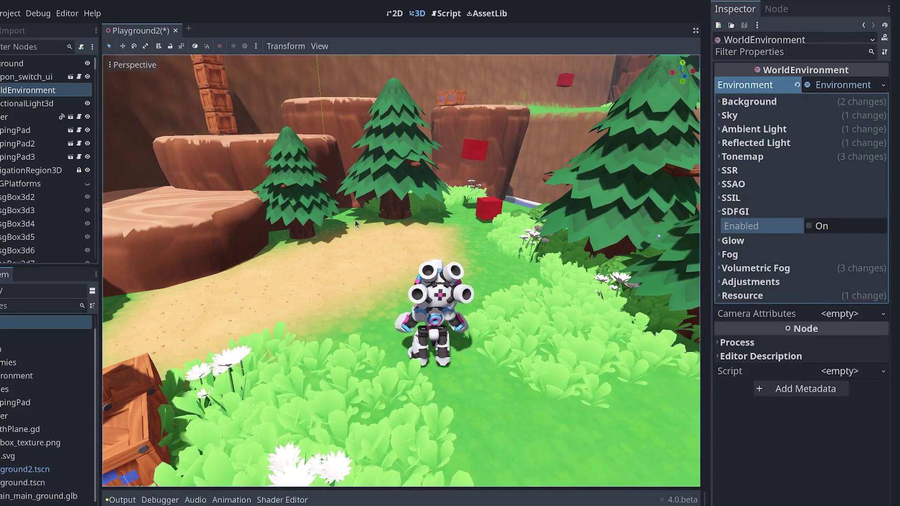
pyautogui.click(818, 226)
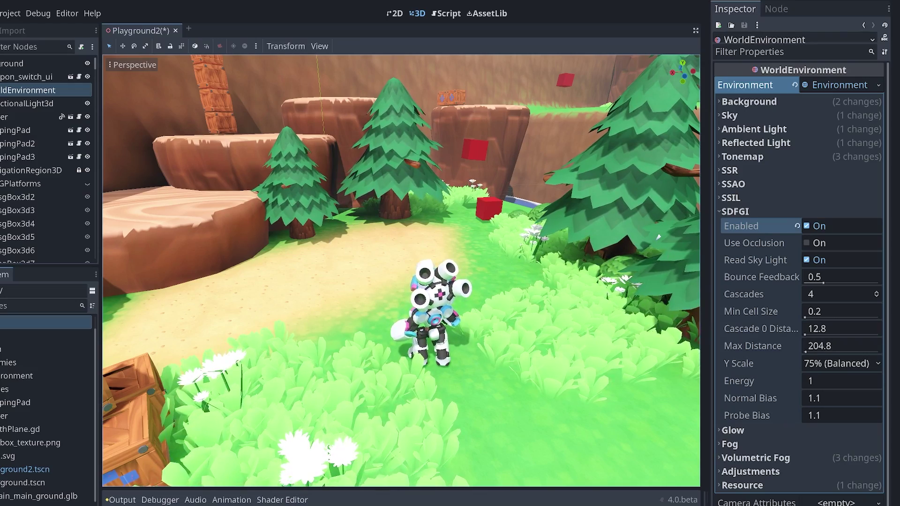
pyautogui.click(819, 228)
pyautogui.click(818, 227)
# Switch SDFGI off and back on while viewing the robot character up close to compare its bounced light.
pyautogui.moveTo(458, 345); pyautogui.dragTo(487, 339, button='middle')
pyautogui.scroll(7, 488, 351)
pyautogui.scroll(3, 478, 336)
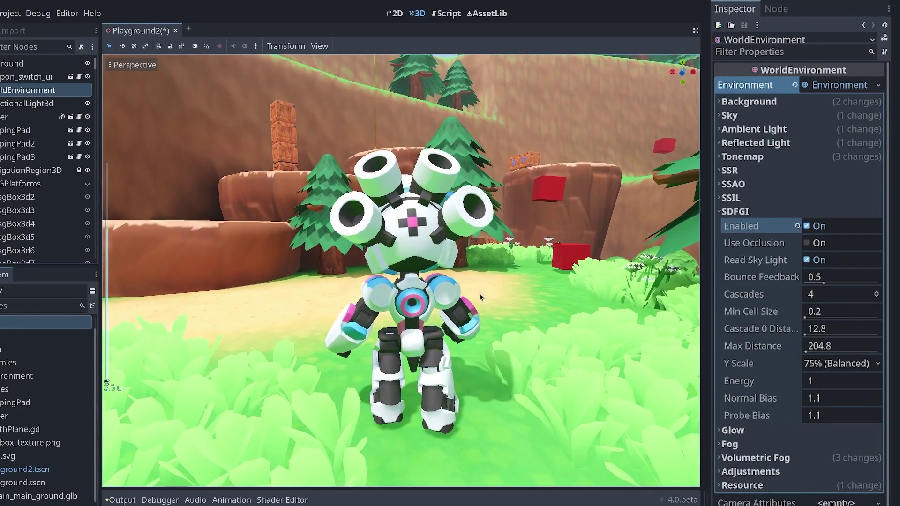
pyautogui.click(814, 228)
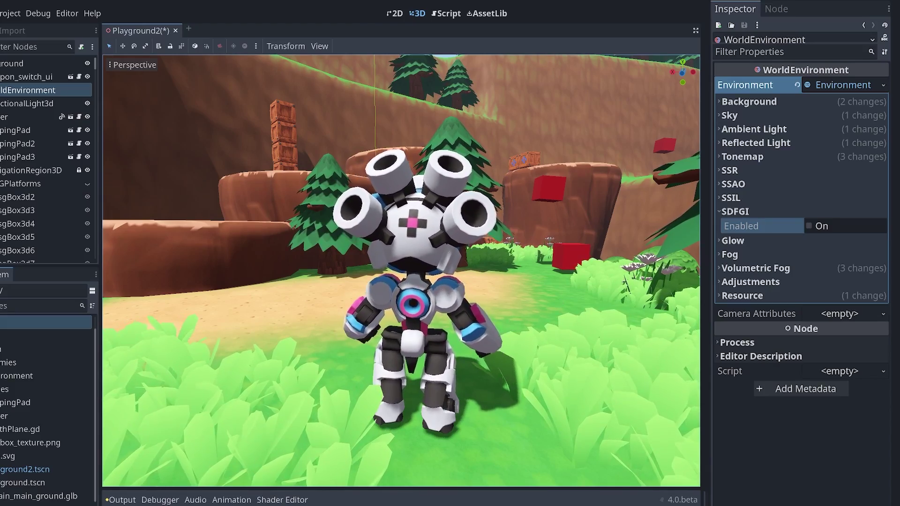
pyautogui.click(820, 226)
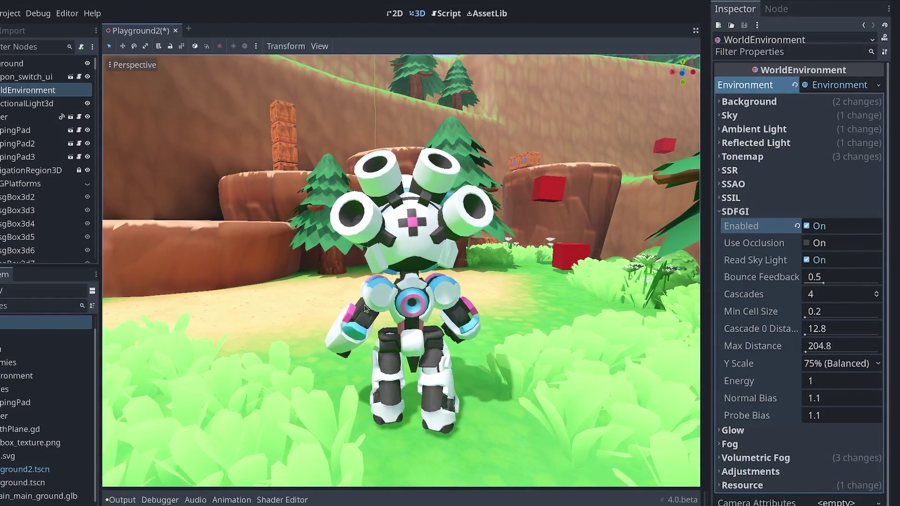
# Move the Player from the grass onto the sandy path and examine how its indirect lighting differs there.
pyautogui.click(444, 349)
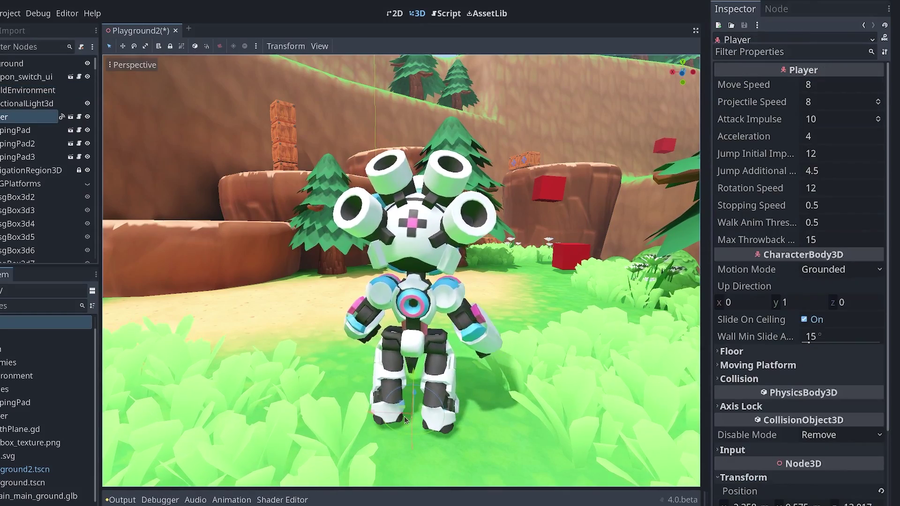
pyautogui.moveTo(406, 411); pyautogui.dragTo(437, 385, button='middle')
pyautogui.moveTo(436, 384); pyautogui.dragTo(171, 244)
pyautogui.press('f')
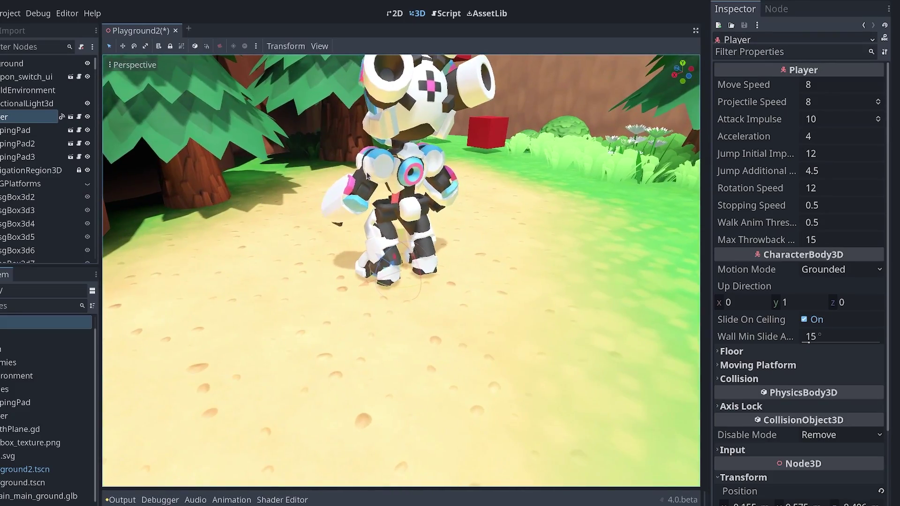
pyautogui.keyDown('shift'); pyautogui.moveTo(361, 146); pyautogui.dragTo(411, 247, button='middle'); pyautogui.keyUp('shift')
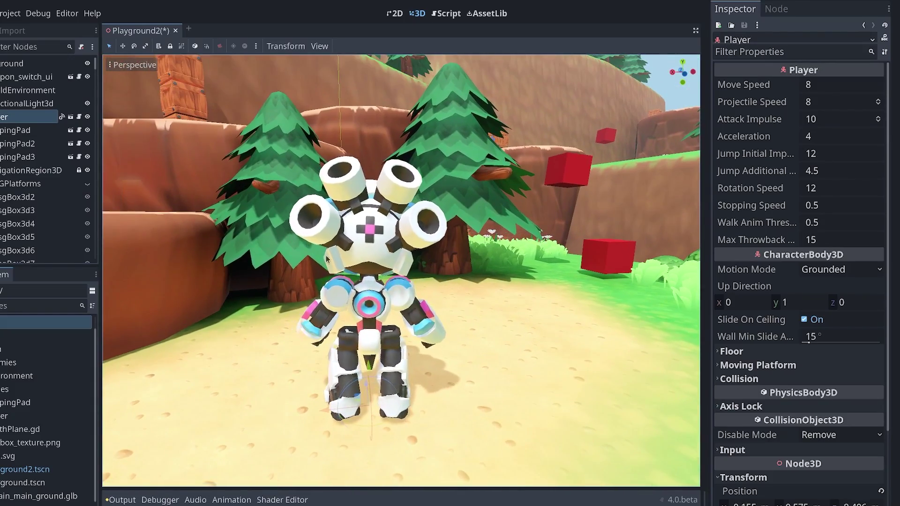
# Return the Player from the sandy path to its original spot on the grass.
pyautogui.scroll(-8, 412, 247)
pyautogui.moveTo(375, 320); pyautogui.dragTo(626, 443)
pyautogui.scroll(-5, 549, 302)
pyautogui.moveTo(576, 332); pyautogui.dragTo(547, 322, button='middle')
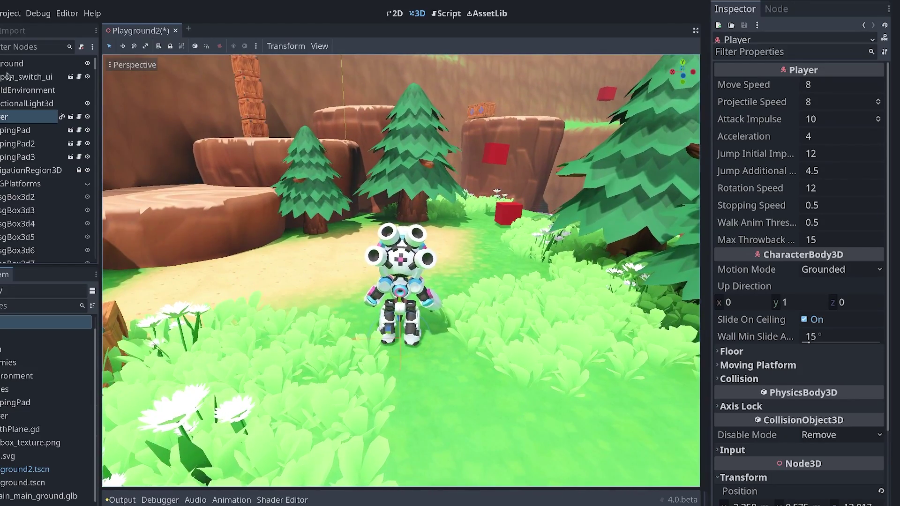
# Switch the WorldEnvironment's SDFGI off and back on with the character in its original place.
pyautogui.click(28, 90)
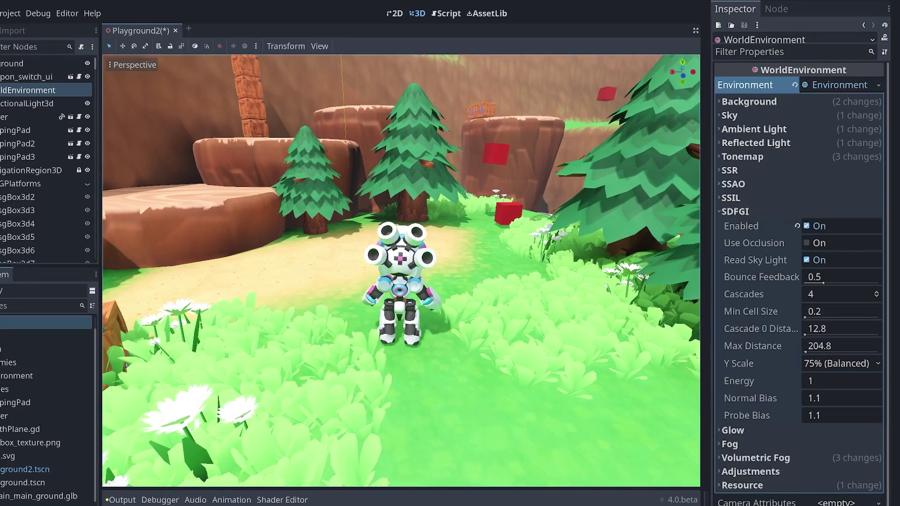
pyautogui.click(819, 230)
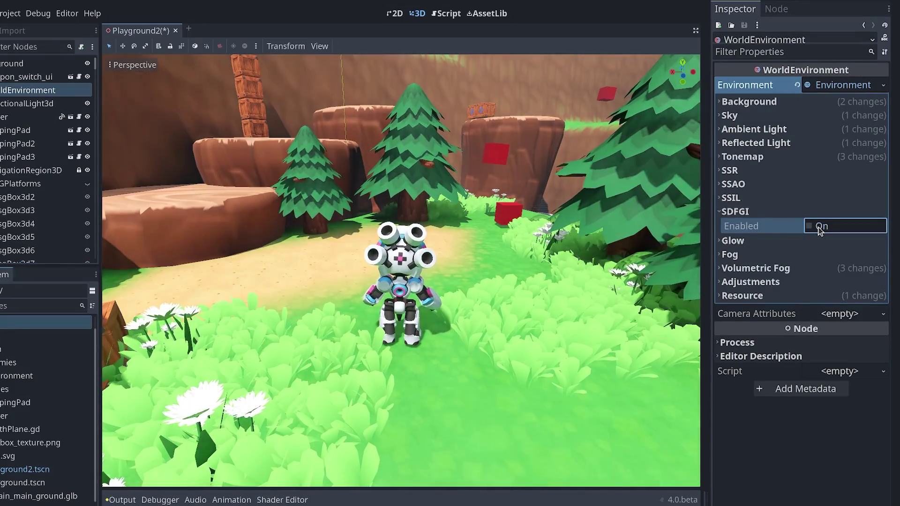
pyautogui.click(820, 229)
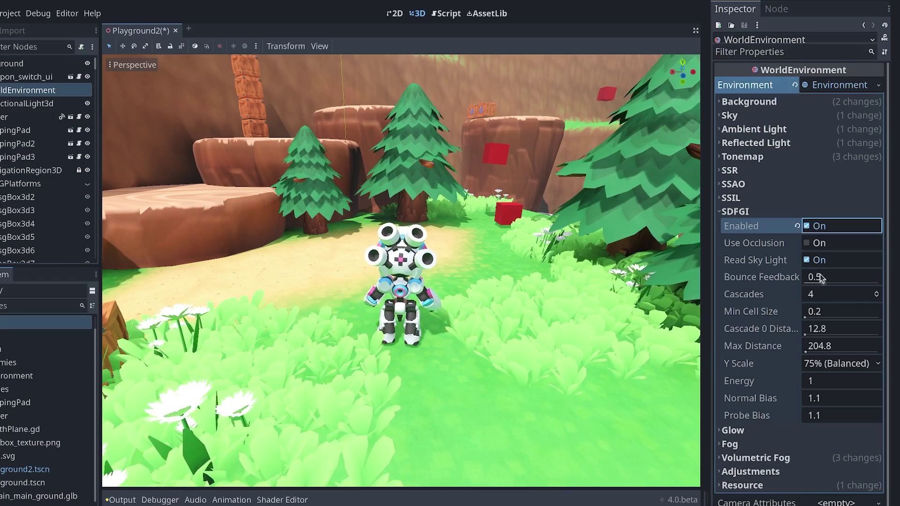
# Set the environment's tonemap exposure to 0.7 and its white value to 1.04.
pyautogui.click(797, 156)
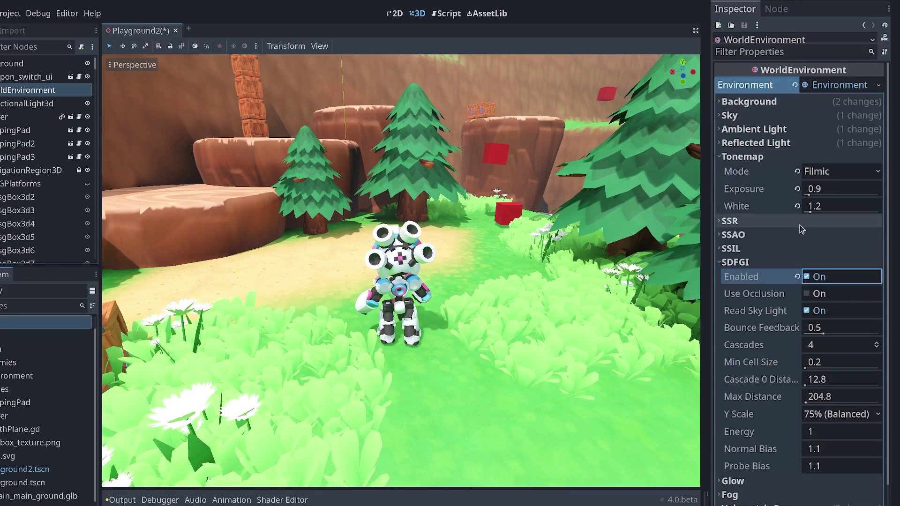
pyautogui.click(851, 191)
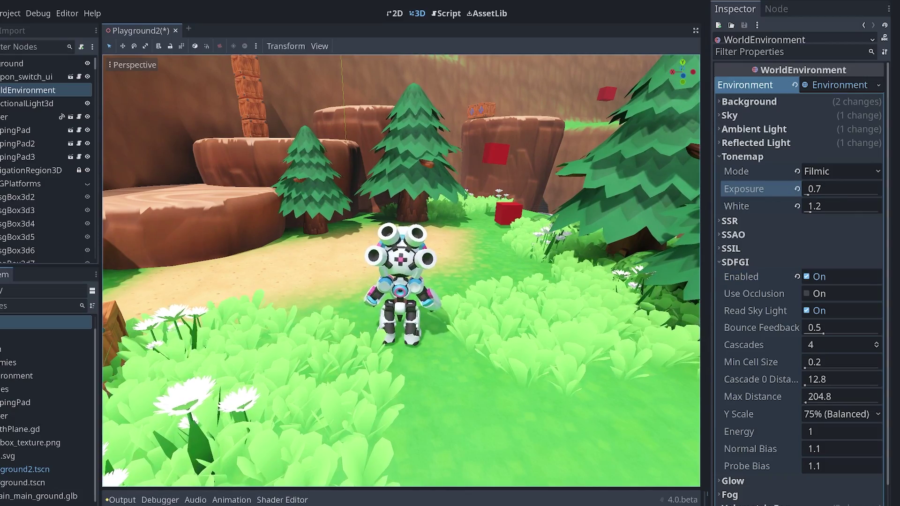
pyautogui.moveTo(839, 207); pyautogui.dragTo(834, 207)
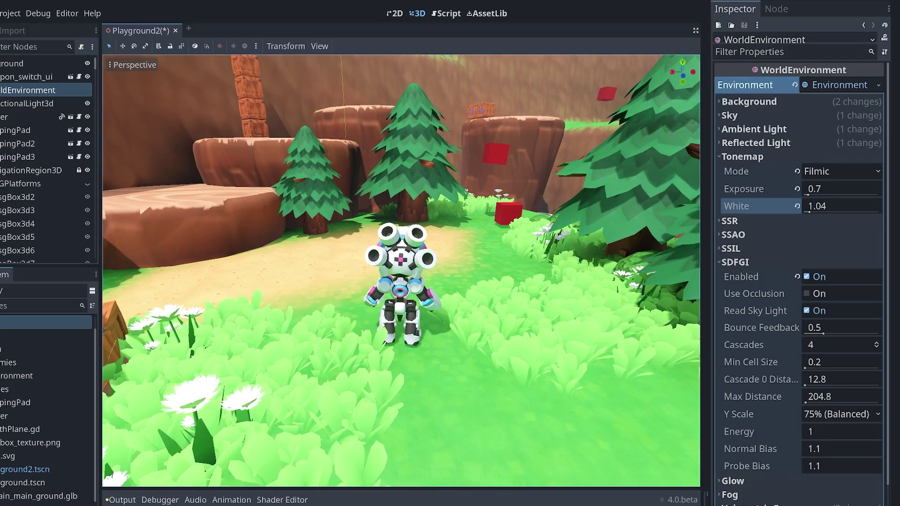
pyautogui.click(778, 159)
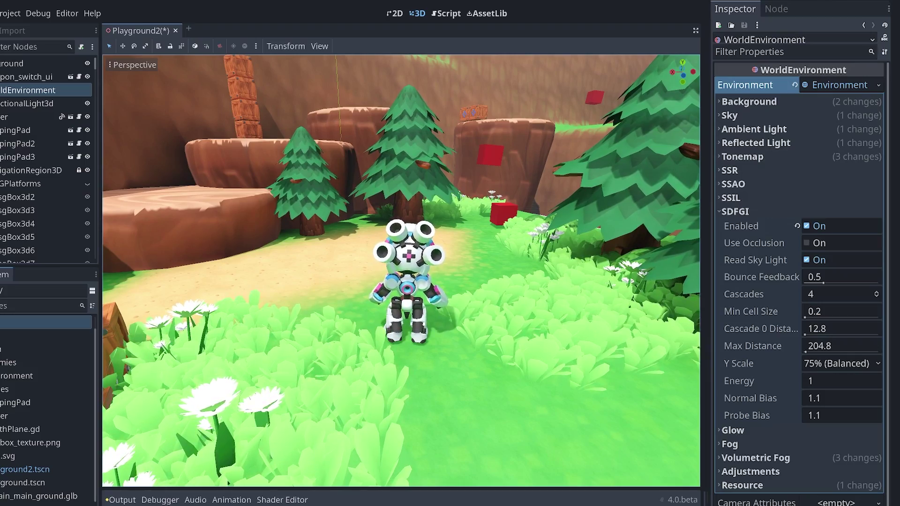
# Try an SDFGI energy of 0.062 and restore it to 1.
pyautogui.click(780, 211)
pyautogui.click(780, 212)
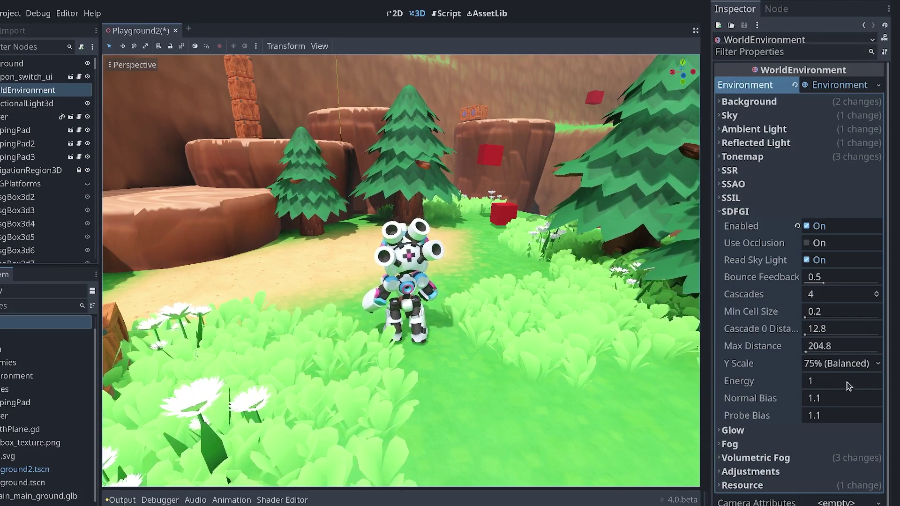
pyautogui.moveTo(839, 381); pyautogui.dragTo(813, 381)
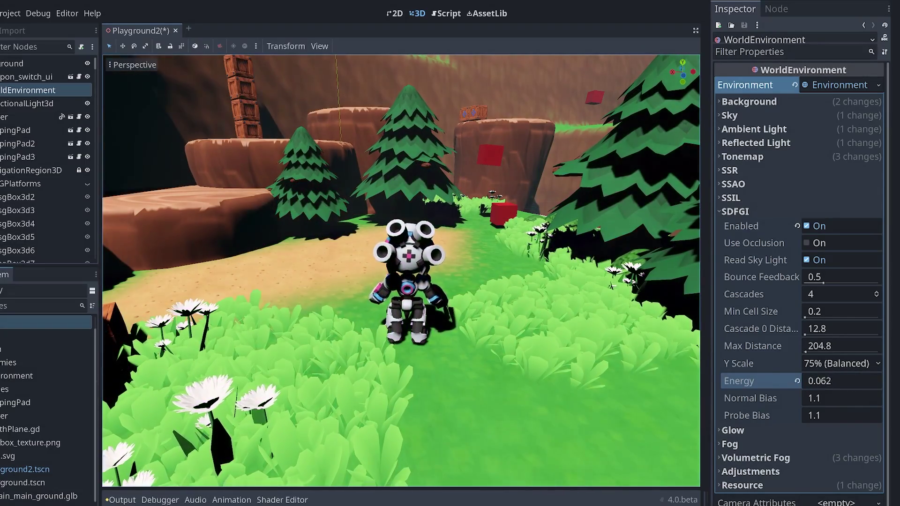
pyautogui.moveTo(842, 381); pyautogui.dragTo(865, 381)
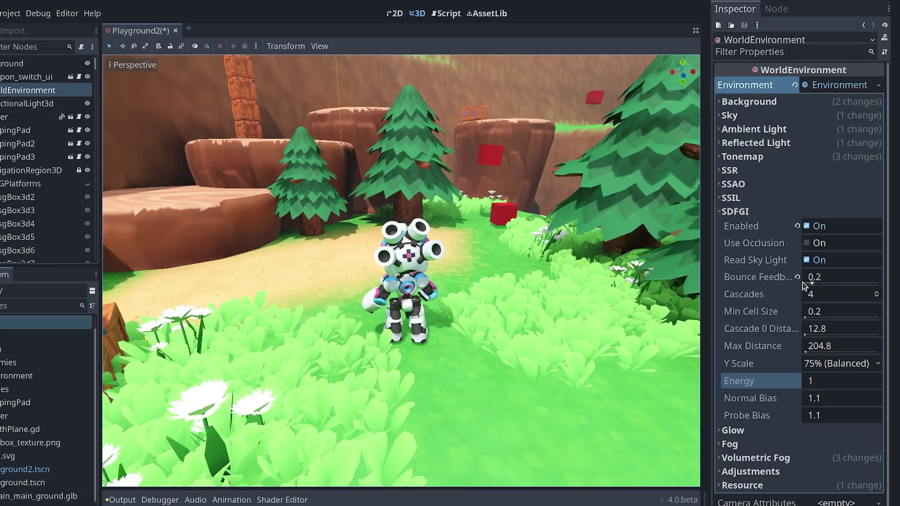
# Try an SDFGI bounce feedback of 1.99 and restore it to 0.5.
pyautogui.moveTo(848, 277); pyautogui.dragTo(879, 277)
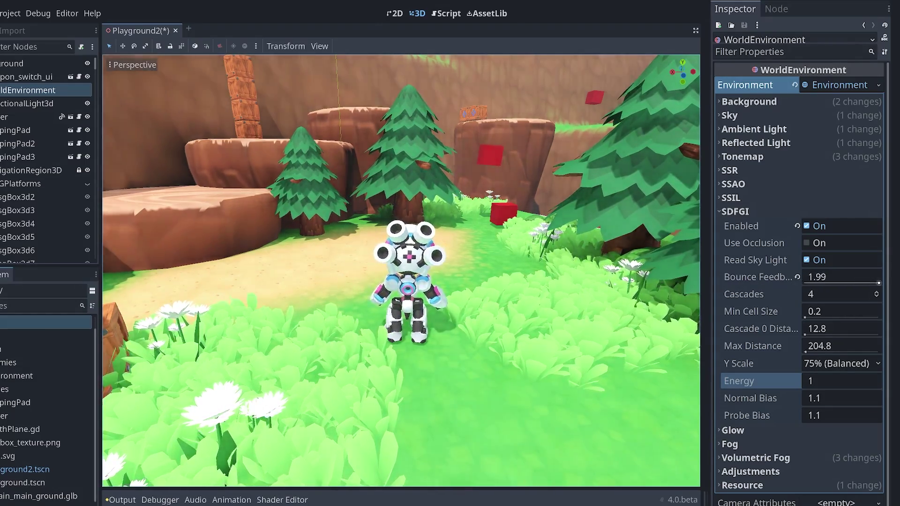
pyautogui.moveTo(879, 283); pyautogui.dragTo(766, 282)
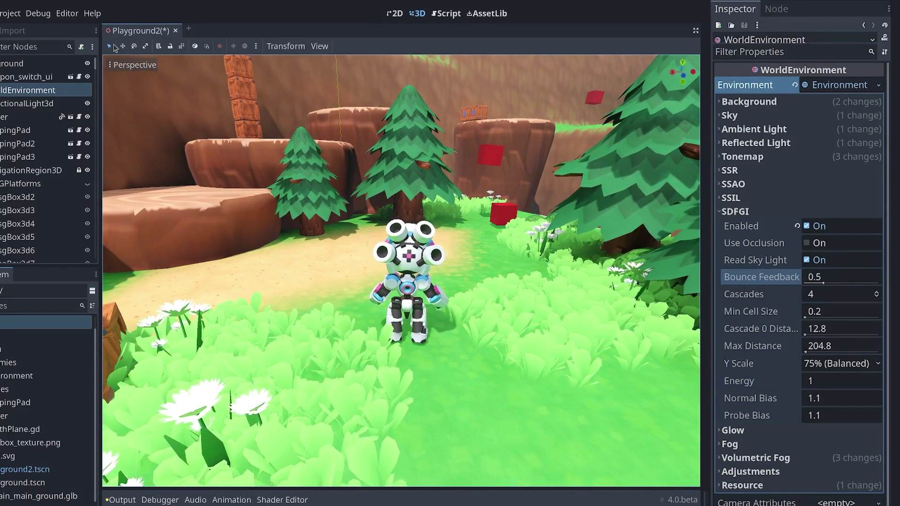
# Show the 3D viewport in lighting-only display and set the SDFGI bounce feedback to 1.46.
pyautogui.click(132, 65)
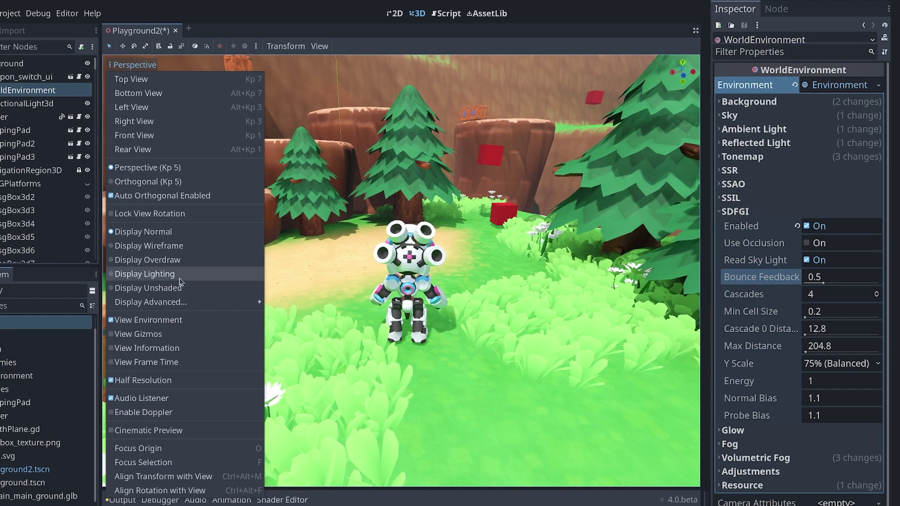
pyautogui.click(146, 274)
pyautogui.click(423, 278)
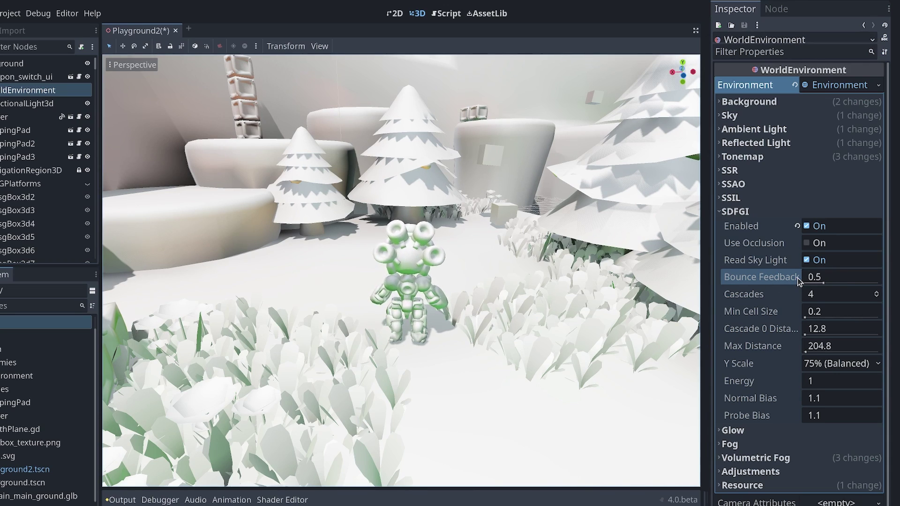
pyautogui.moveTo(824, 284)
pyautogui.mouseDown()
pyautogui.moveTo(862, 281)
pyautogui.moveTo(811, 280)
pyautogui.moveTo(889, 279)
pyautogui.moveTo(811, 282)
pyautogui.moveTo(881, 280)
pyautogui.moveTo(814, 282)
pyautogui.moveTo(851, 282)
pyautogui.moveTo(827, 283)
pyautogui.mouseUp()
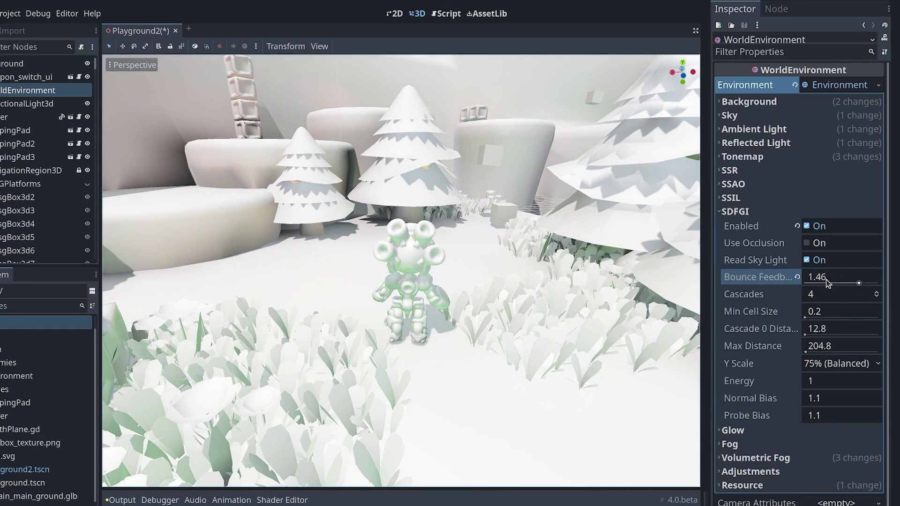
# Restore the SDFGI bounce feedback to 0.5, trying 1.99 for comparison and resetting it to 0.5.
pyautogui.click(798, 278)
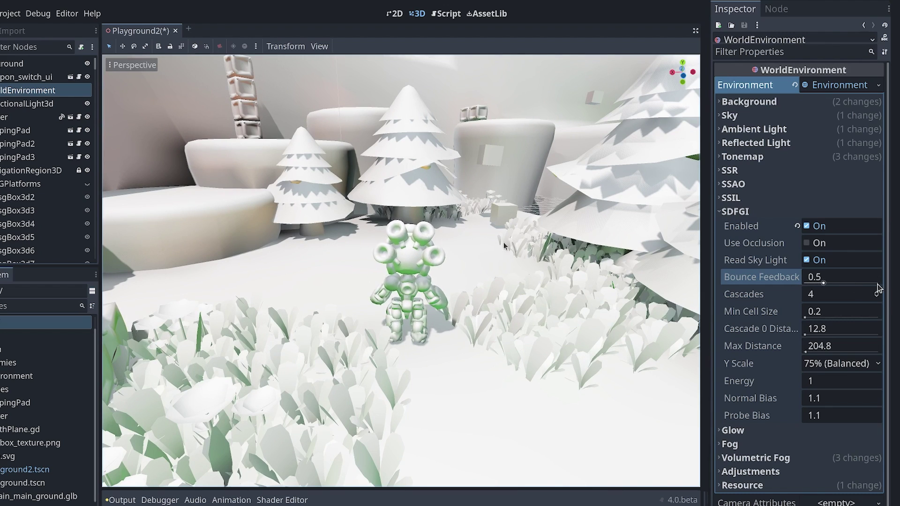
pyautogui.moveTo(825, 278); pyautogui.dragTo(887, 279)
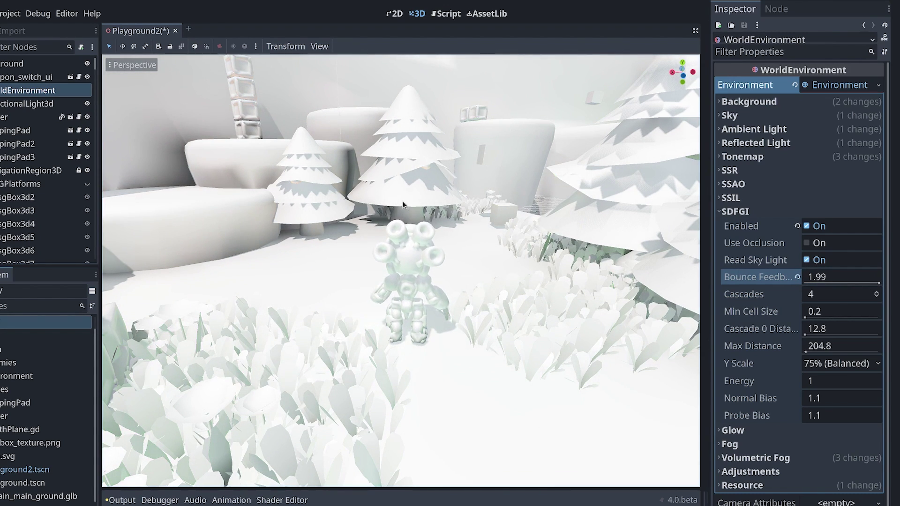
pyautogui.click(797, 278)
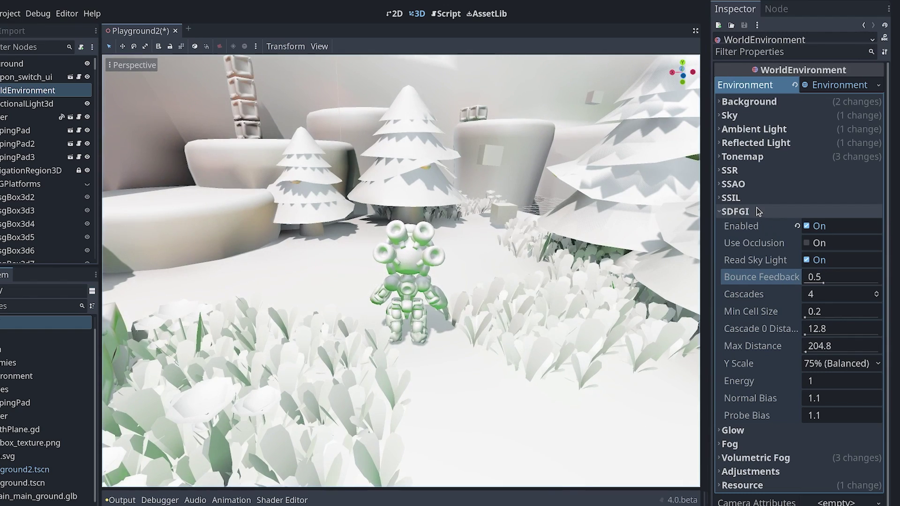
# Return the 3D viewport to the normal display mode.
pyautogui.click(123, 65)
pyautogui.click(141, 232)
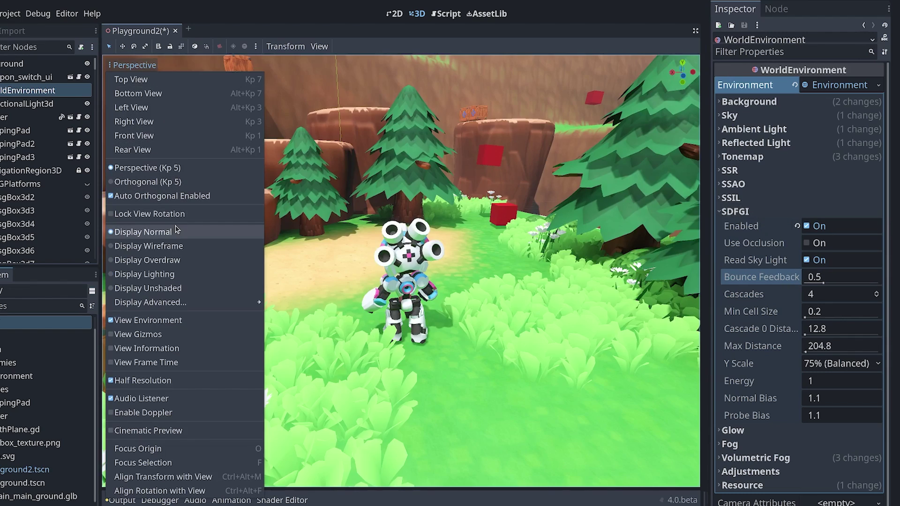
pyautogui.click(331, 243)
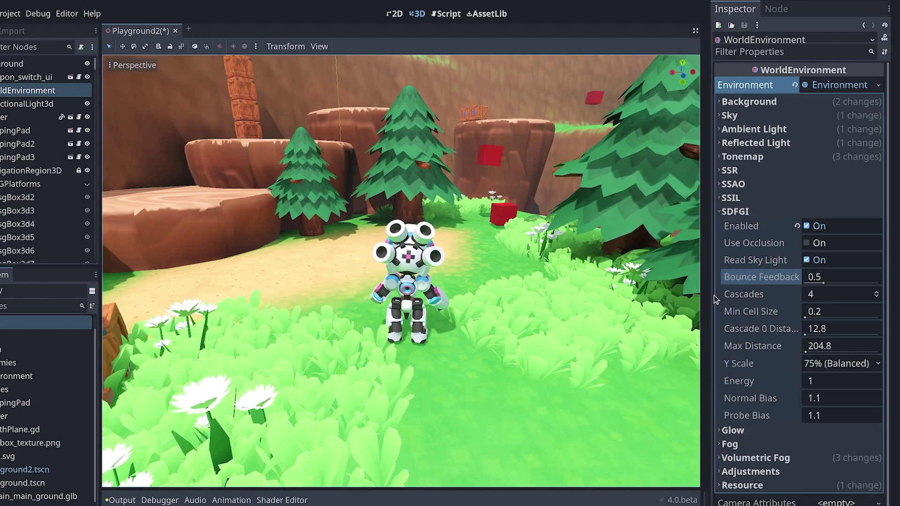
pyautogui.click(782, 210)
pyautogui.click(785, 212)
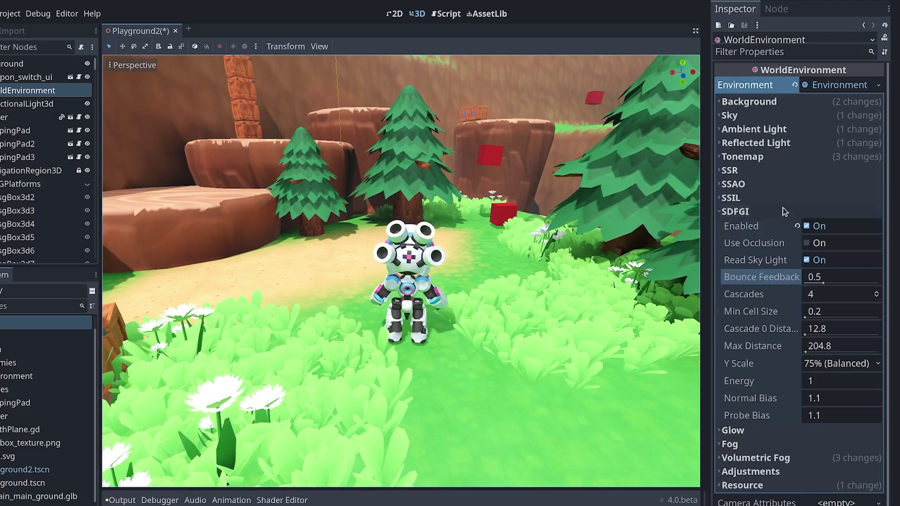
# Enable SSAO in the environment, toggling it off and on to compare its effect on the scene.
pyautogui.click(747, 183)
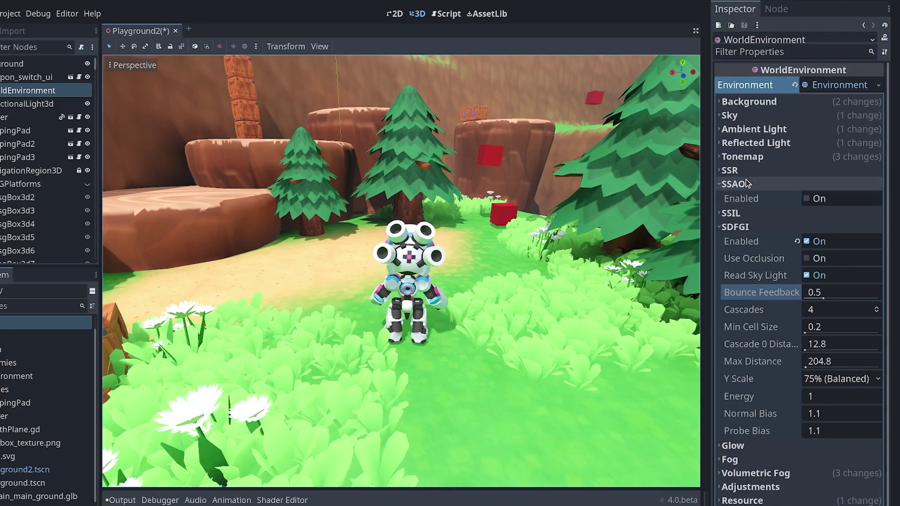
pyautogui.click(826, 199)
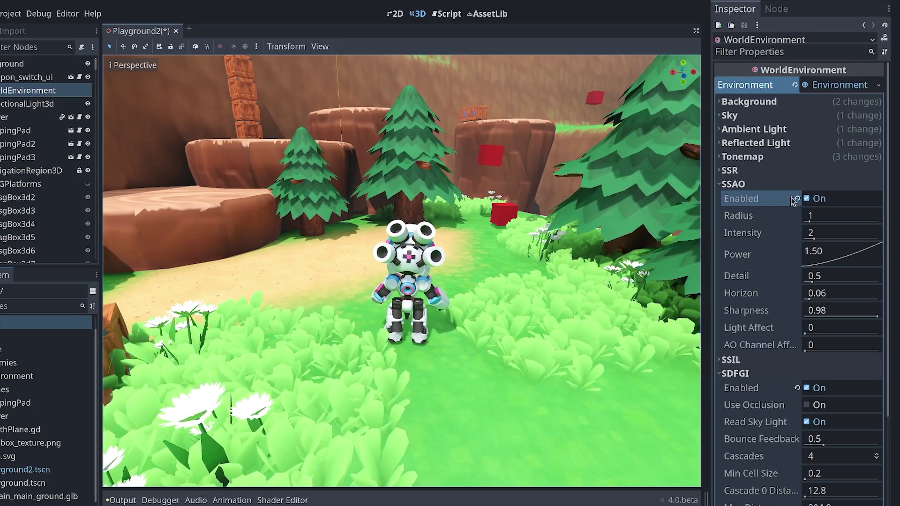
pyautogui.click(807, 198)
pyautogui.click(810, 200)
pyautogui.click(813, 201)
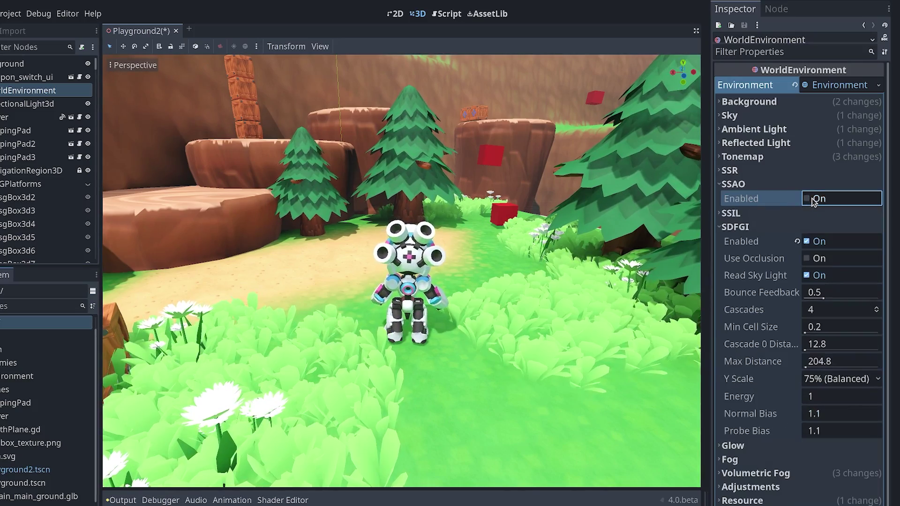
pyautogui.click(813, 200)
pyautogui.click(813, 199)
pyautogui.click(814, 200)
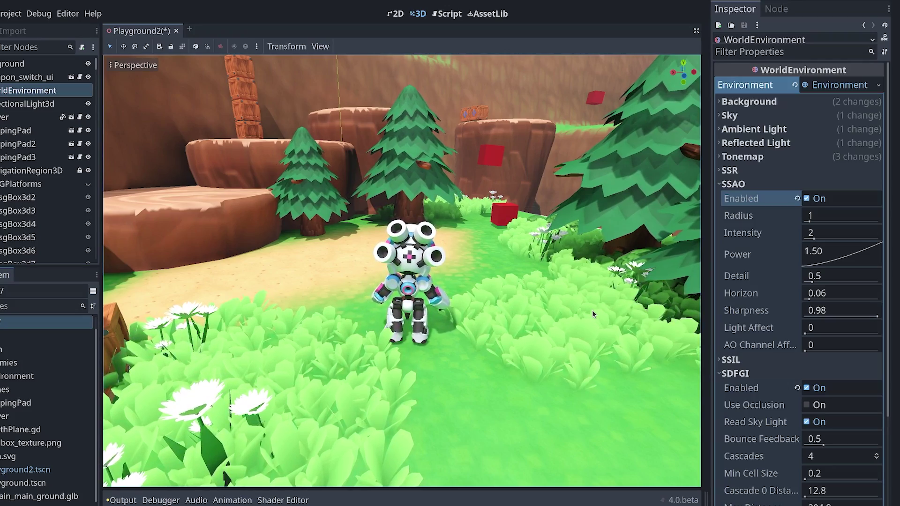
pyautogui.click(750, 184)
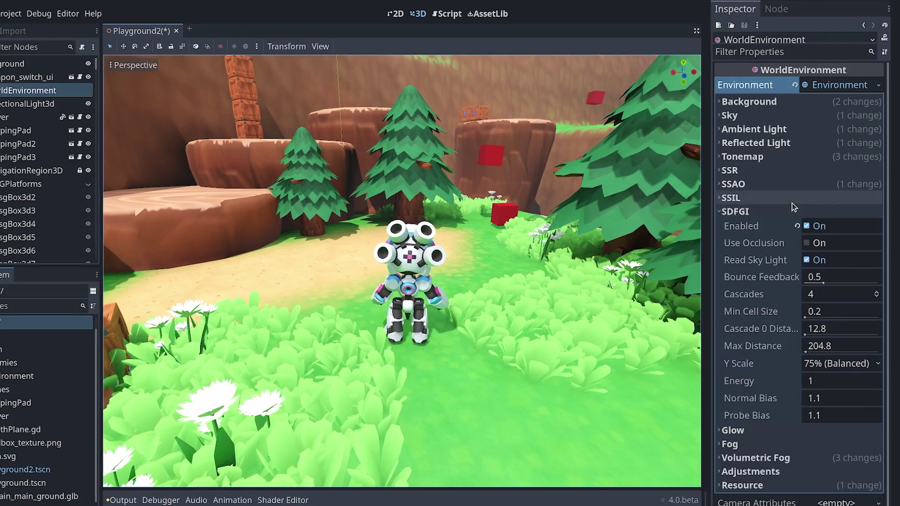
# Enable SSIL in the environment, switching it off and on to compare the lighting.
pyautogui.click(750, 198)
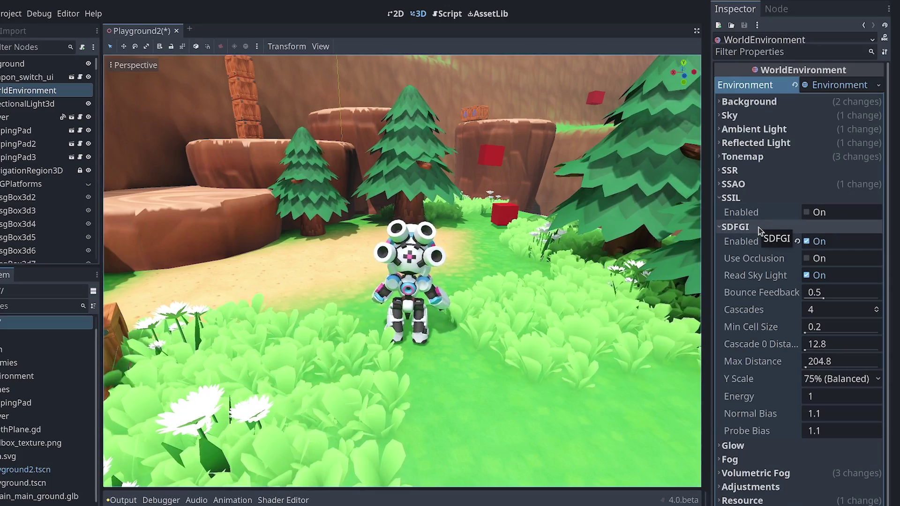
pyautogui.click(826, 213)
pyautogui.click(826, 213)
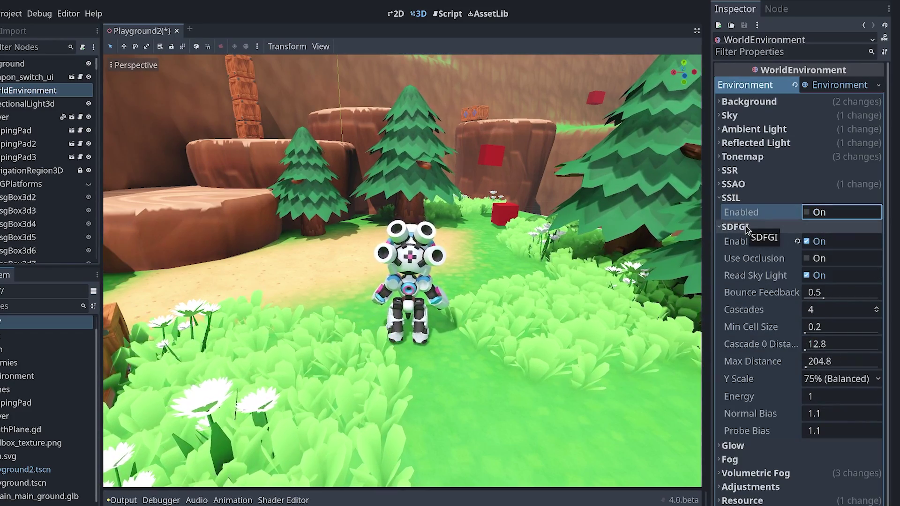
pyautogui.click(816, 213)
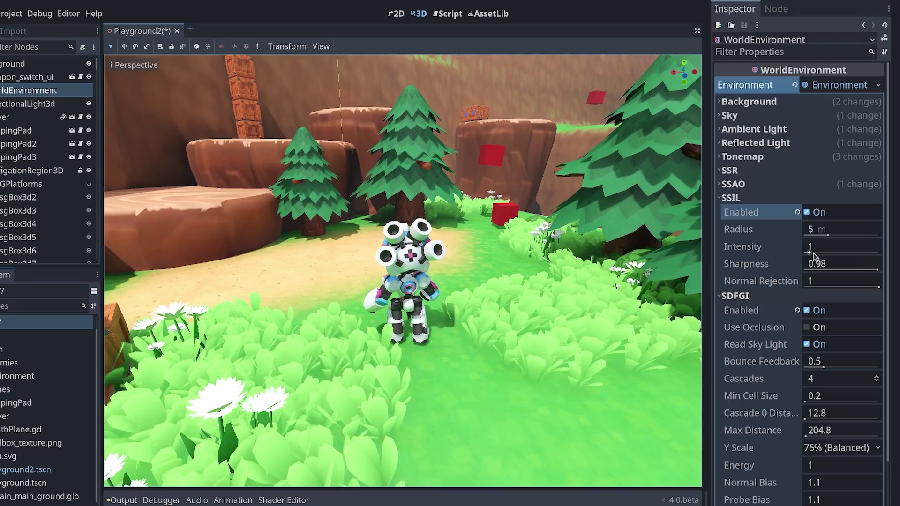
# Try an SSIL intensity of 16 and restore it to 1.
pyautogui.moveTo(809, 252); pyautogui.dragTo(886, 255)
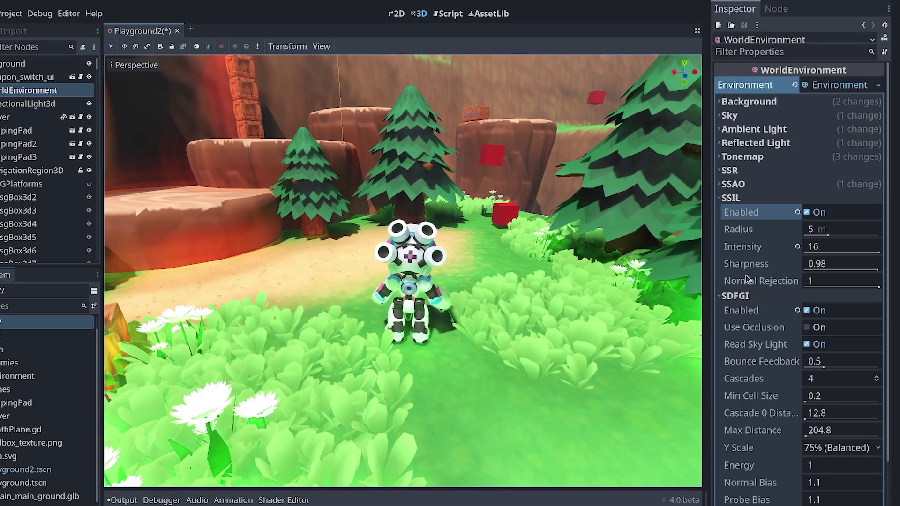
pyautogui.click(797, 247)
pyautogui.moveTo(810, 252); pyautogui.dragTo(814, 254)
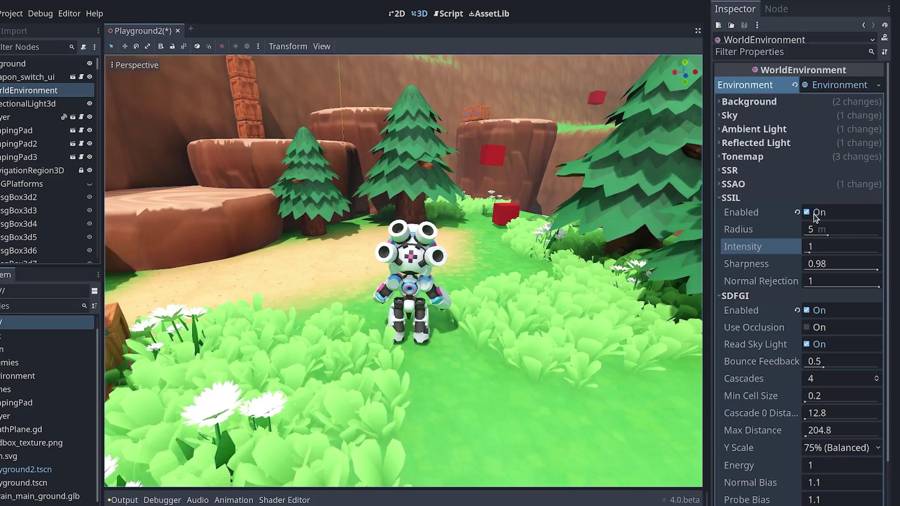
# Compare the scene with SSIL off and on, leave it enabled, and collapse the SSIL and SDFGI settings.
pyautogui.click(807, 213)
pyautogui.click(816, 213)
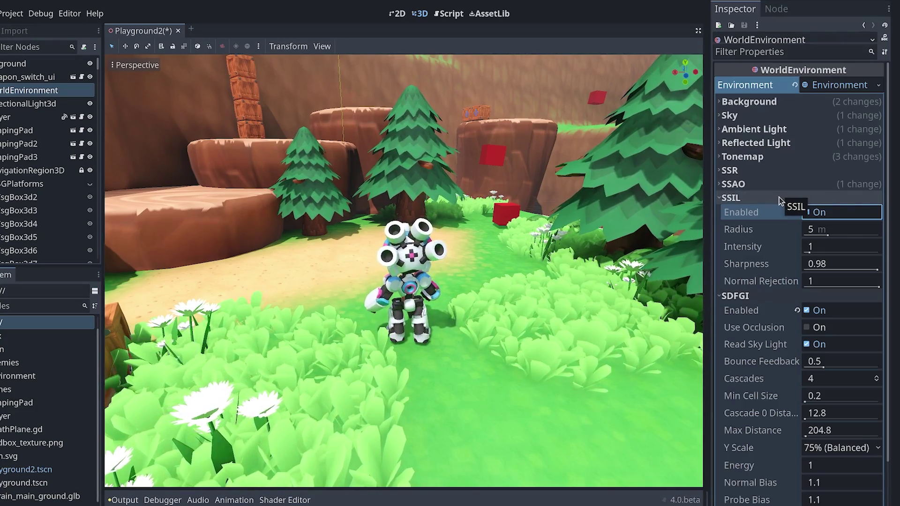
pyautogui.click(813, 212)
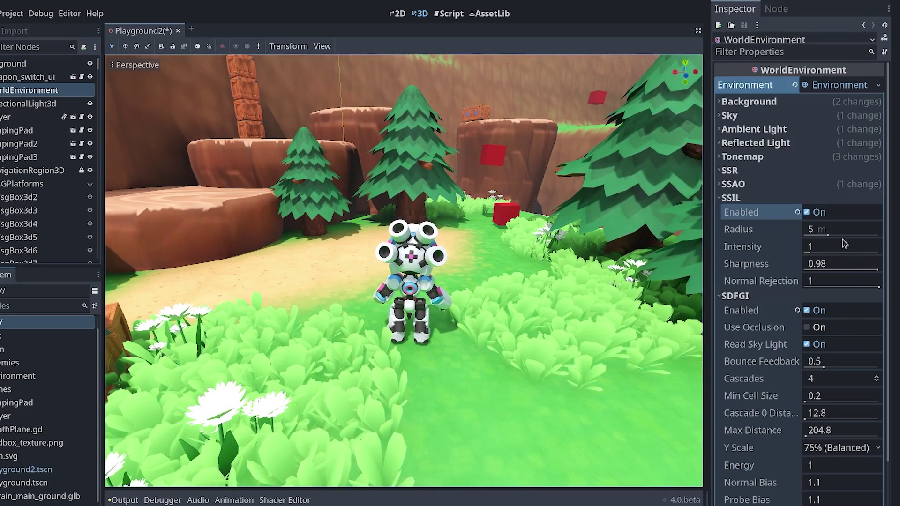
pyautogui.click(750, 197)
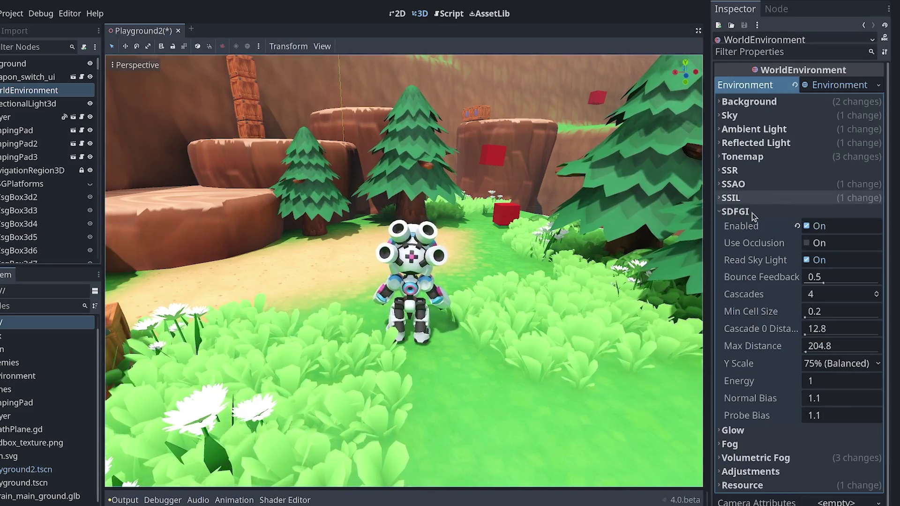
pyautogui.click(750, 212)
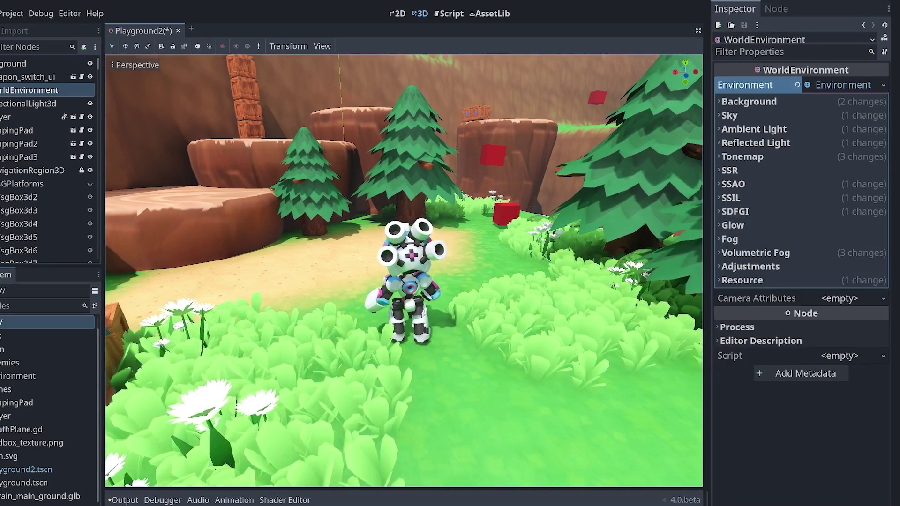
# Expand the environment's Adjustments settings and frame the Player character from behind in the 3D viewport.
pyautogui.click(763, 269)
pyautogui.moveTo(437, 330); pyautogui.dragTo(534, 339, button='middle')
pyautogui.click(539, 219)
pyautogui.press('f')
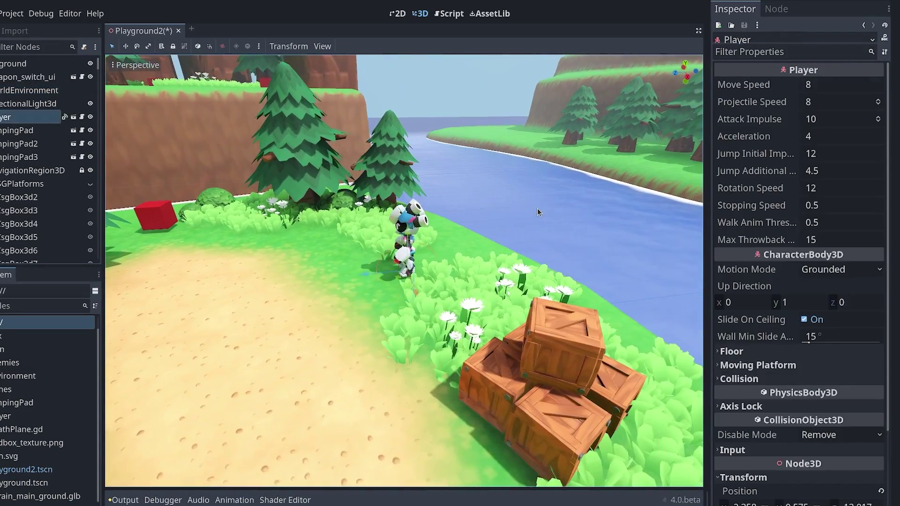
pyautogui.moveTo(407, 269); pyautogui.dragTo(470, 260, button='middle')
pyautogui.moveTo(354, 283); pyautogui.dragTo(511, 278, button='middle')
pyautogui.scroll(4, 438, 209)
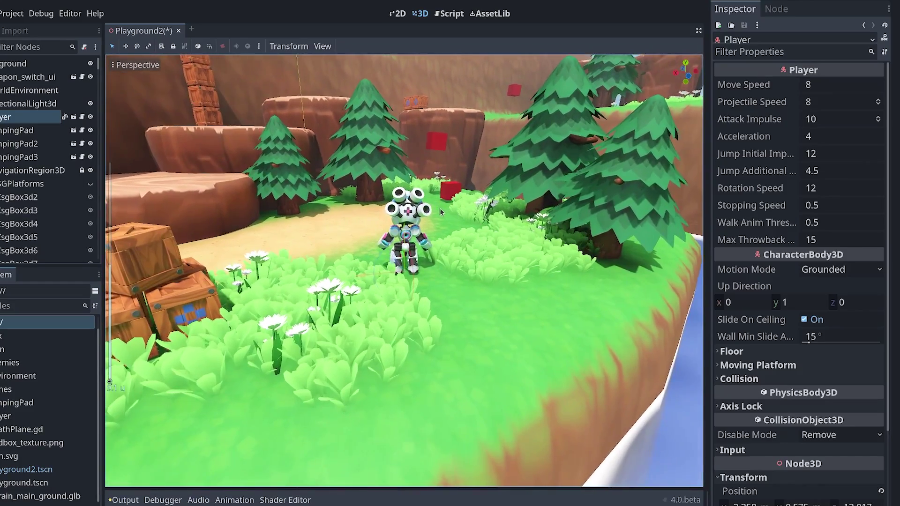
pyautogui.keyDown('shift'); pyautogui.moveTo(464, 235); pyautogui.dragTo(475, 272, button='middle'); pyautogui.keyUp('shift')
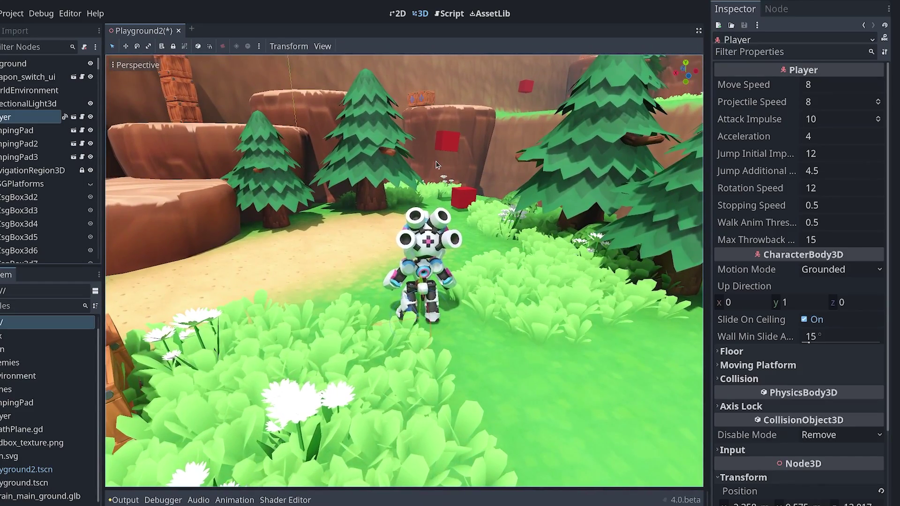
# Enable the WorldEnvironment's color adjustments and set both brightness and contrast to 1.03.
pyautogui.click(29, 92)
pyautogui.scroll(2, 398, 208)
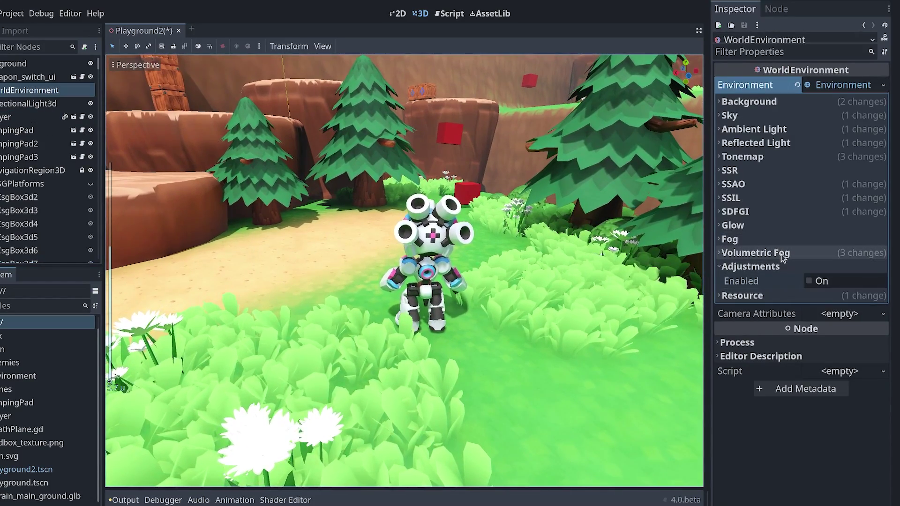
pyautogui.click(810, 283)
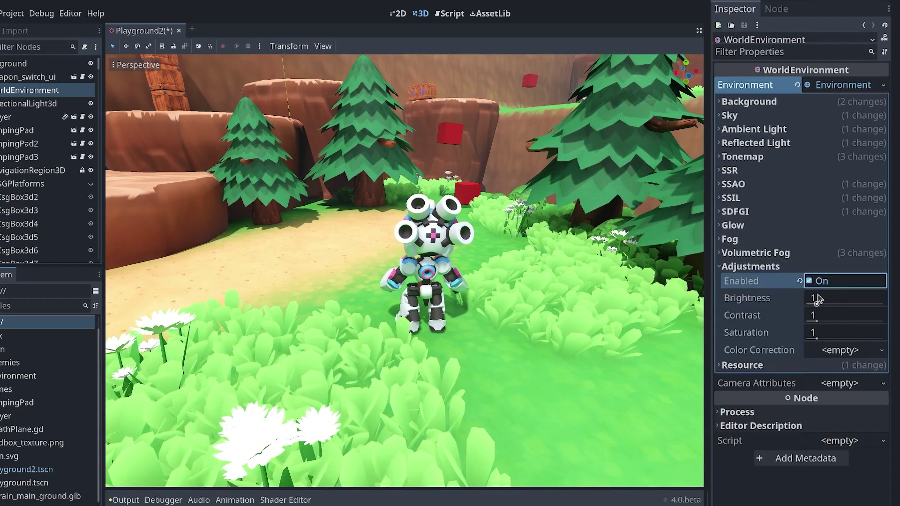
pyautogui.moveTo(826, 299); pyautogui.dragTo(819, 316)
pyautogui.moveTo(471, 285); pyautogui.dragTo(453, 284, button='middle')
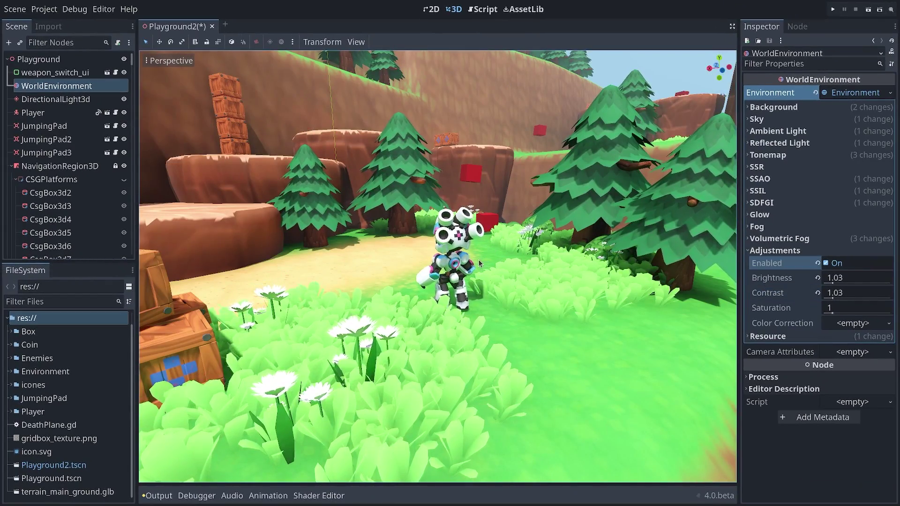
pyautogui.moveTo(489, 261); pyautogui.dragTo(467, 267, button='middle')
pyautogui.scroll(2, 467, 267)
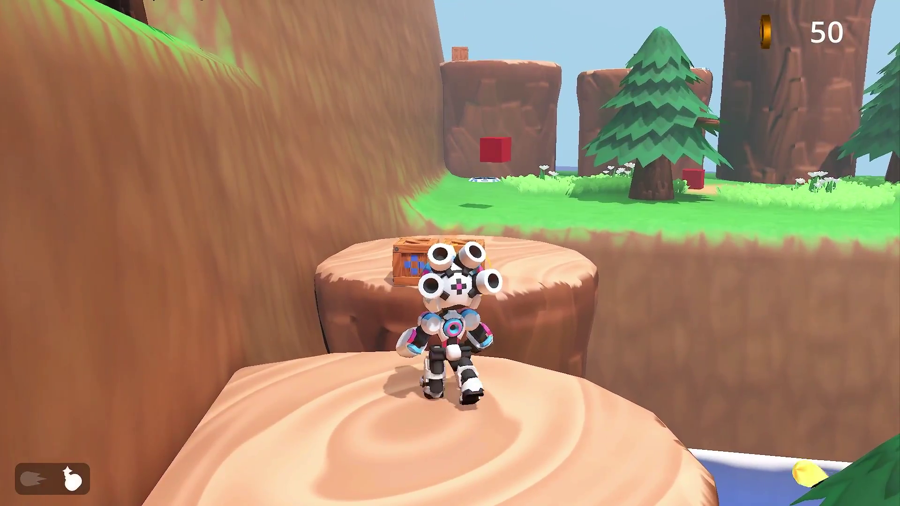
pyautogui.press('w')
pyautogui.press('space')
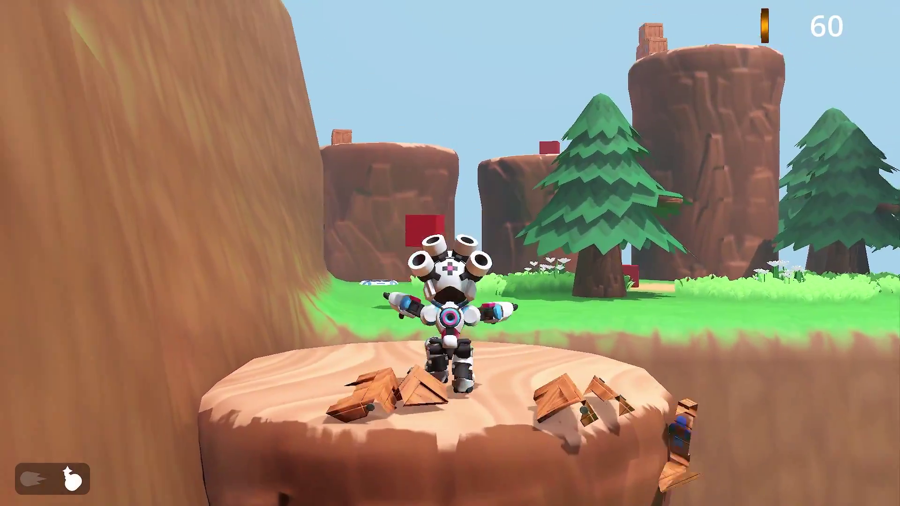
pyautogui.press('w')
pyautogui.press('space')
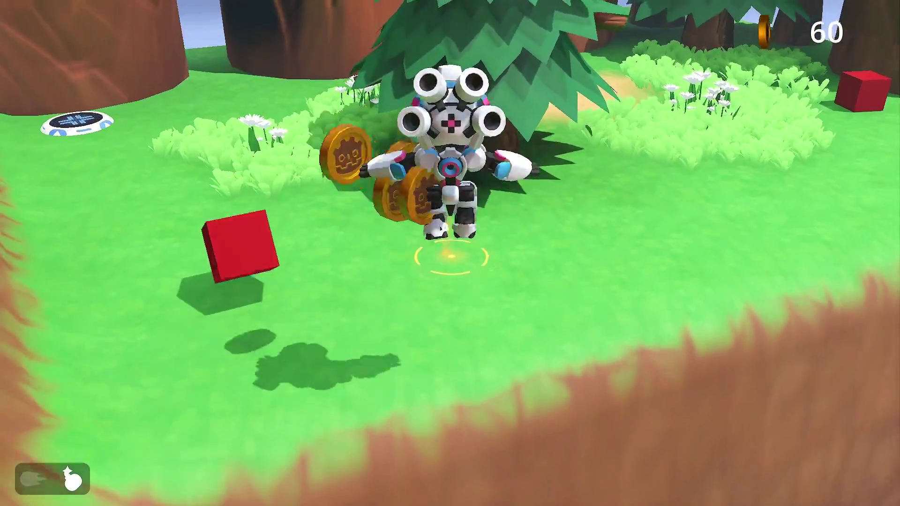
pyautogui.press('w')
pyautogui.press('e')
pyautogui.press('s')
pyautogui.press('w')
pyautogui.press('w')
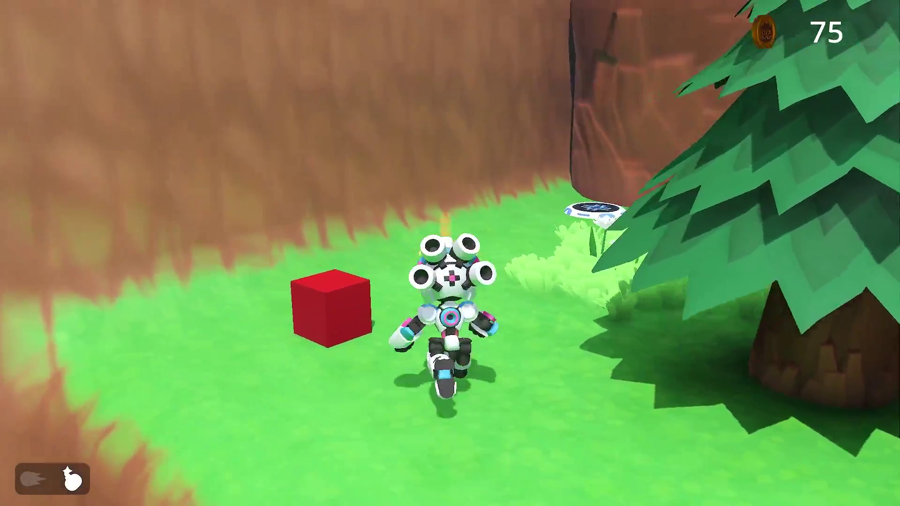
pyautogui.press('w')
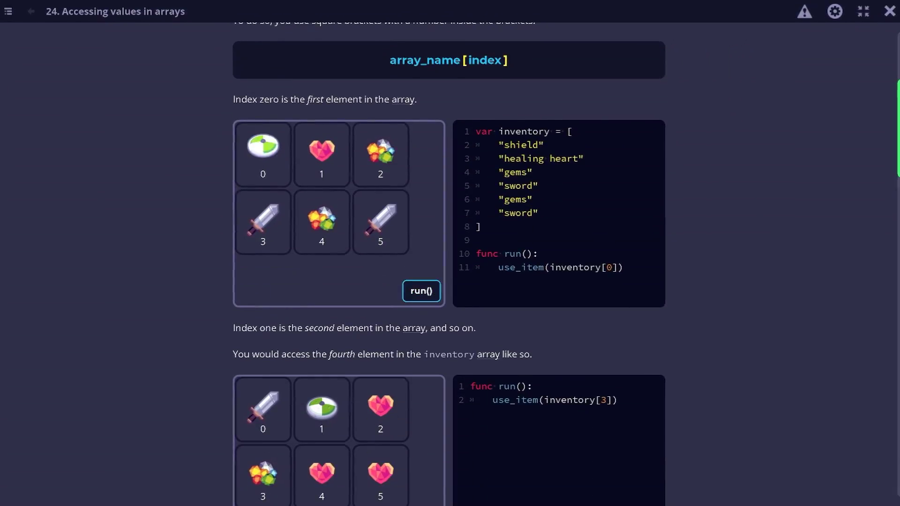
pyautogui.scroll(-3, 449, 253)
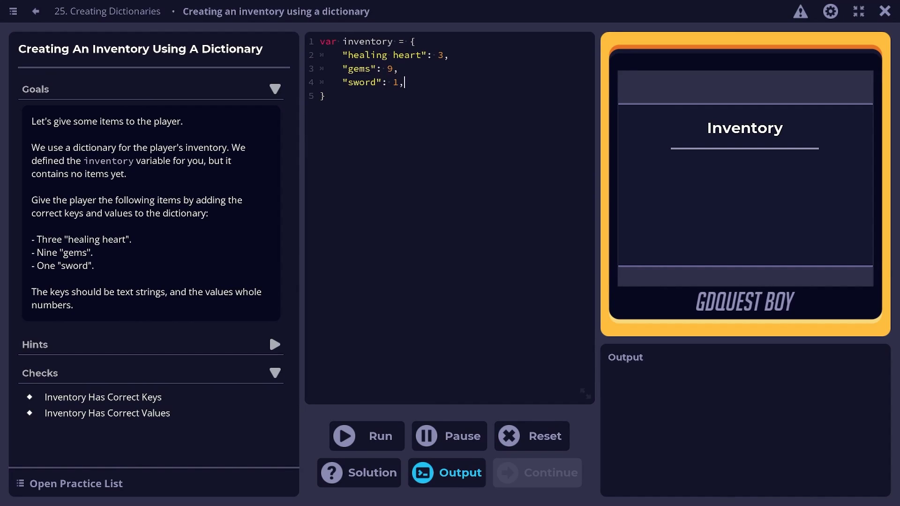
pyautogui.hotkey('ctrl', 'Return')
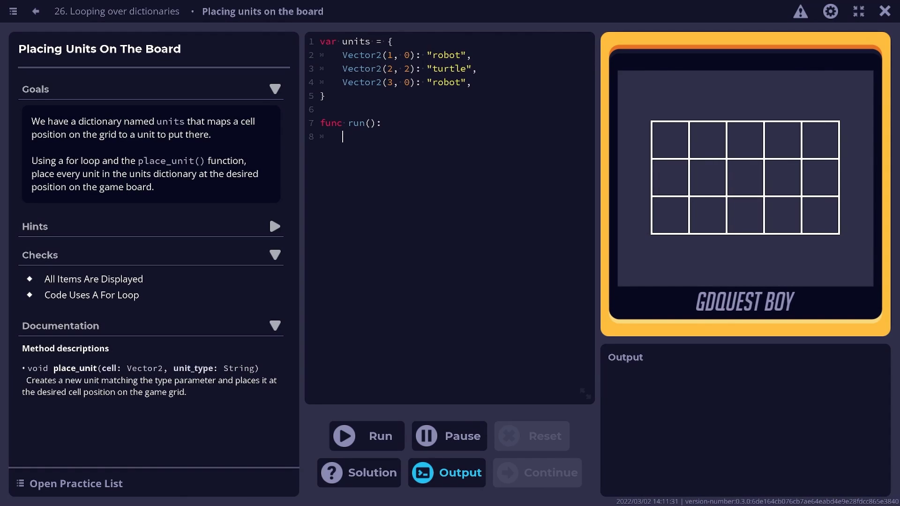
# In the Learn GDScript From Zero app, apply the suggested solution to the "Placing Units On The Board" practice and run it.
pyautogui.click(358, 473)
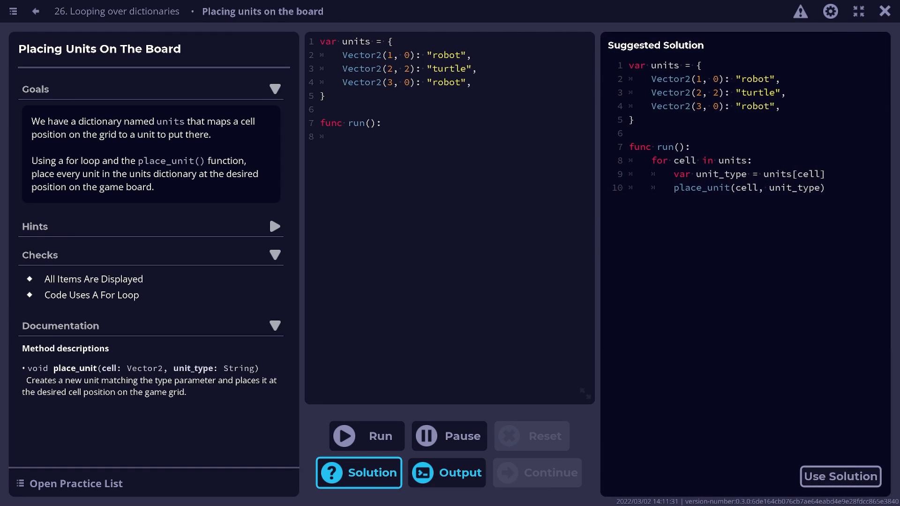
pyautogui.click(840, 477)
pyautogui.click(367, 436)
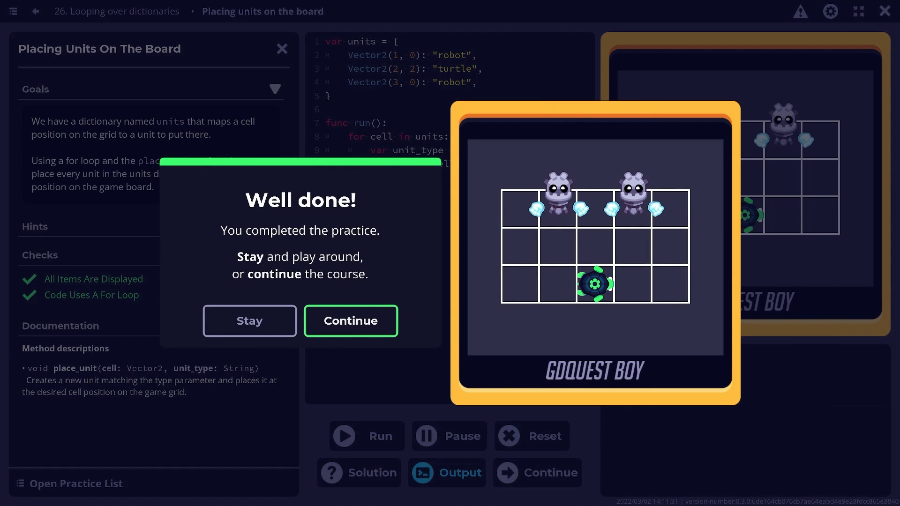
pyautogui.click(351, 321)
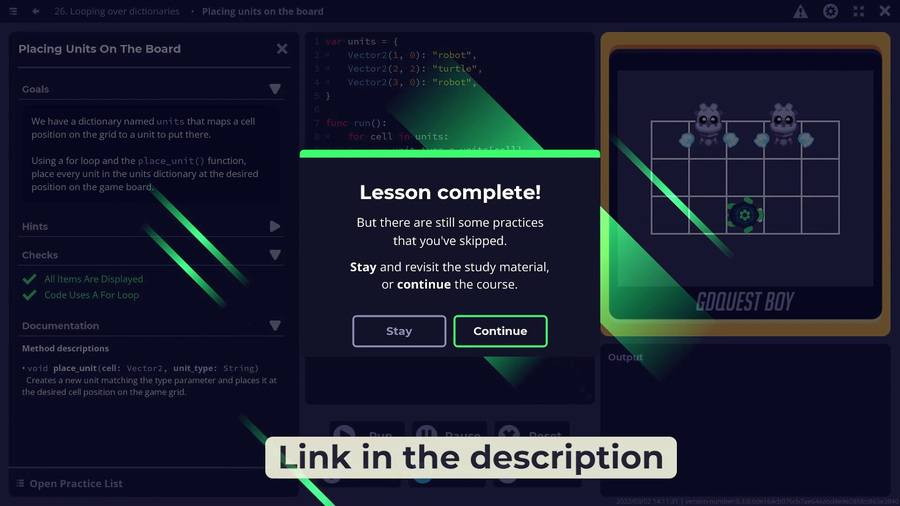
pyautogui.press('Return')
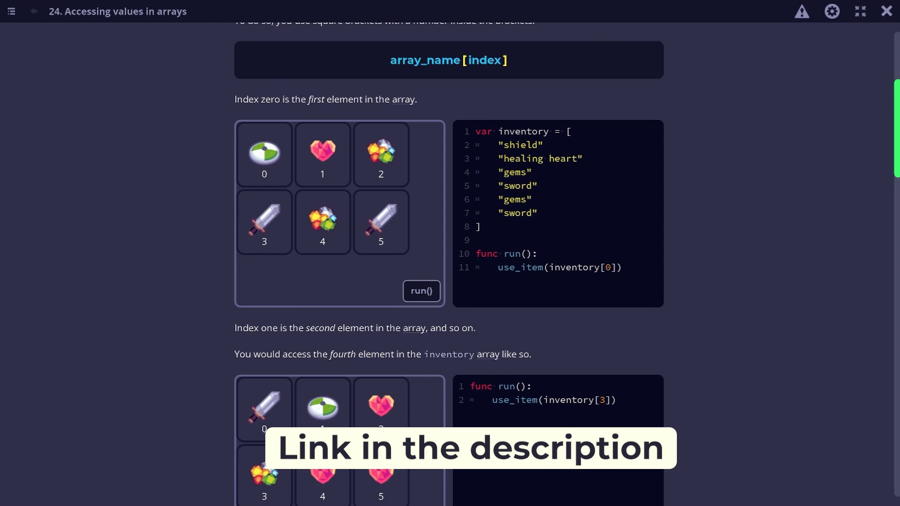